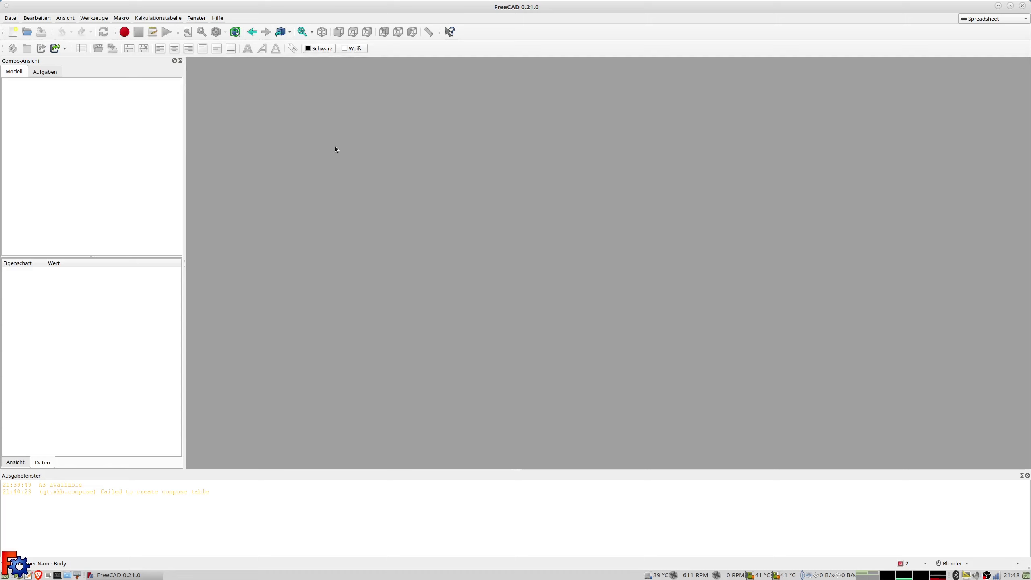
Step: Switch to Part Design, create a new document with a Body, and begin a sketch
{"action": "left_click", "coordinate": [991, 20]}
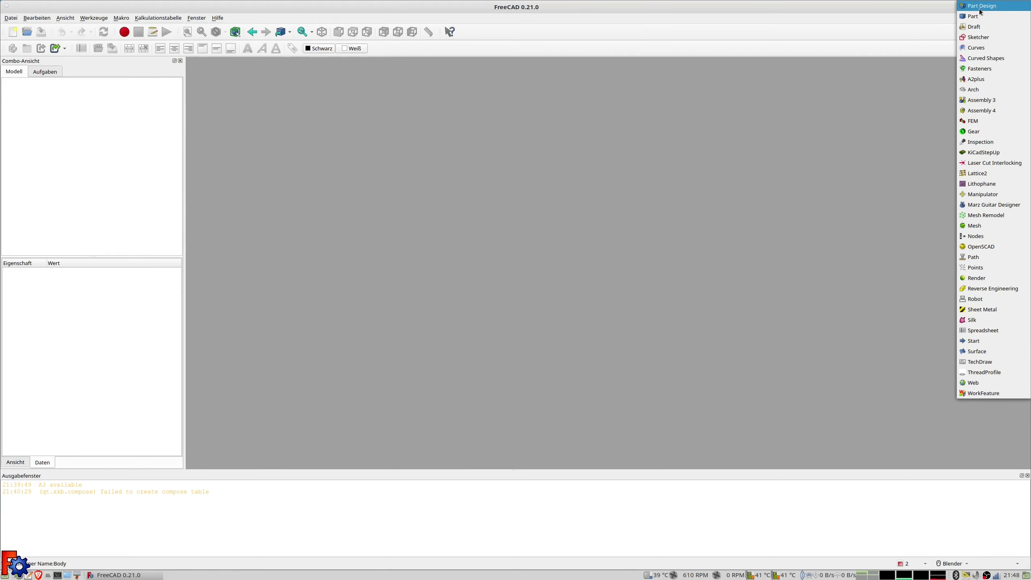
{"action": "left_click", "coordinate": [981, 10]}
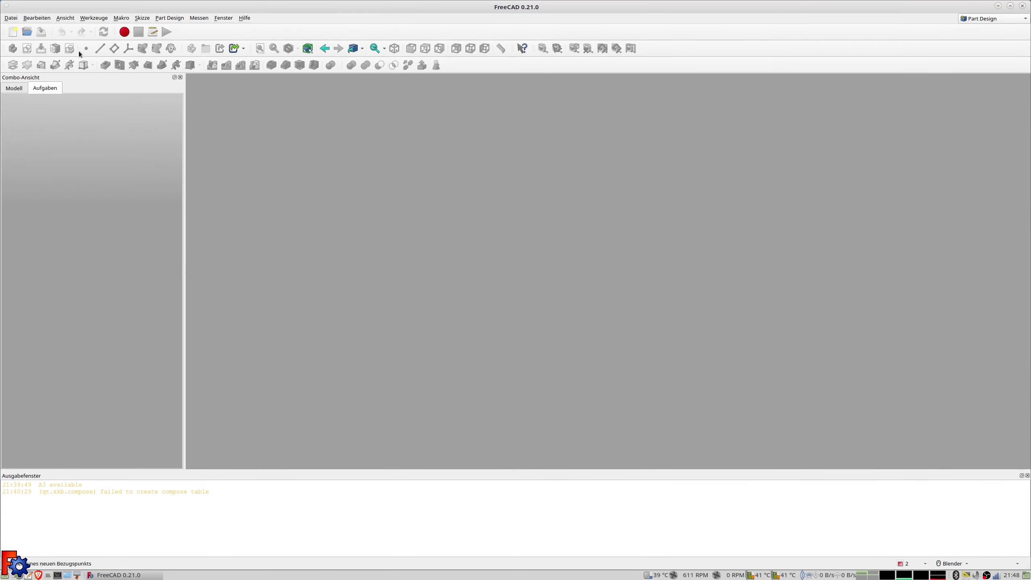
{"action": "left_click", "coordinate": [11, 18]}
{"action": "left_click", "coordinate": [19, 32]}
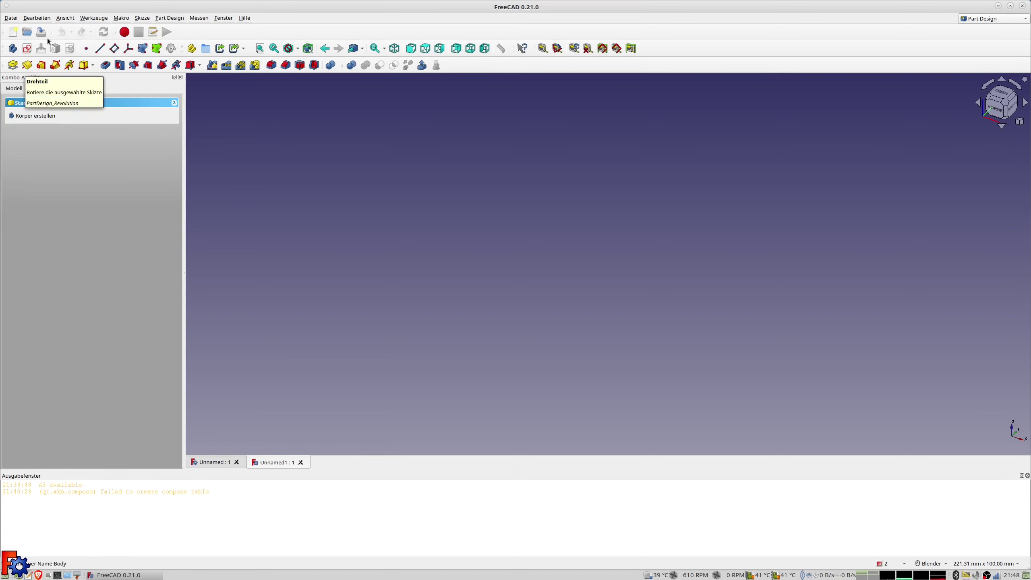
{"action": "left_click", "coordinate": [13, 49]}
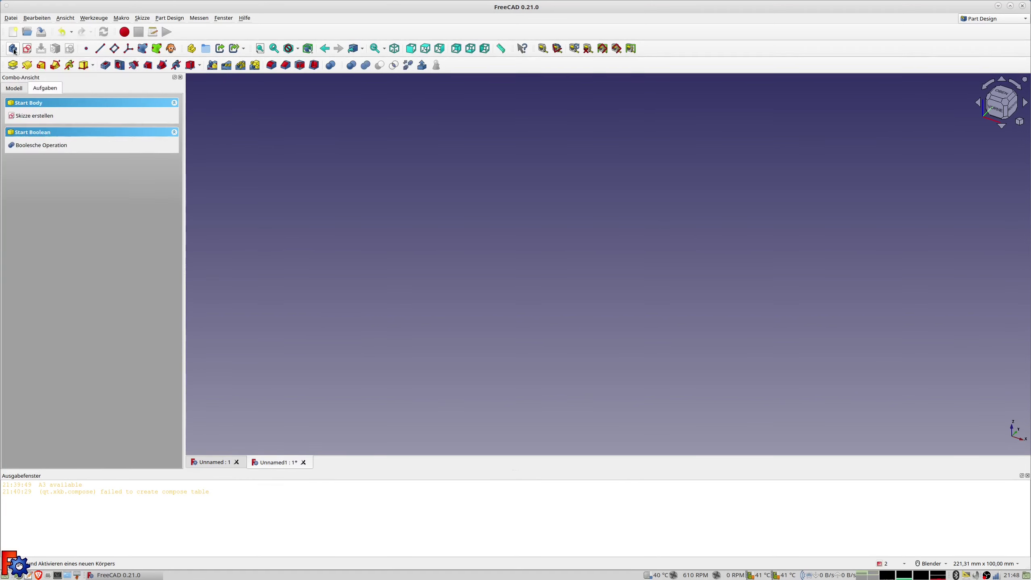
{"action": "left_click", "coordinate": [28, 49]}
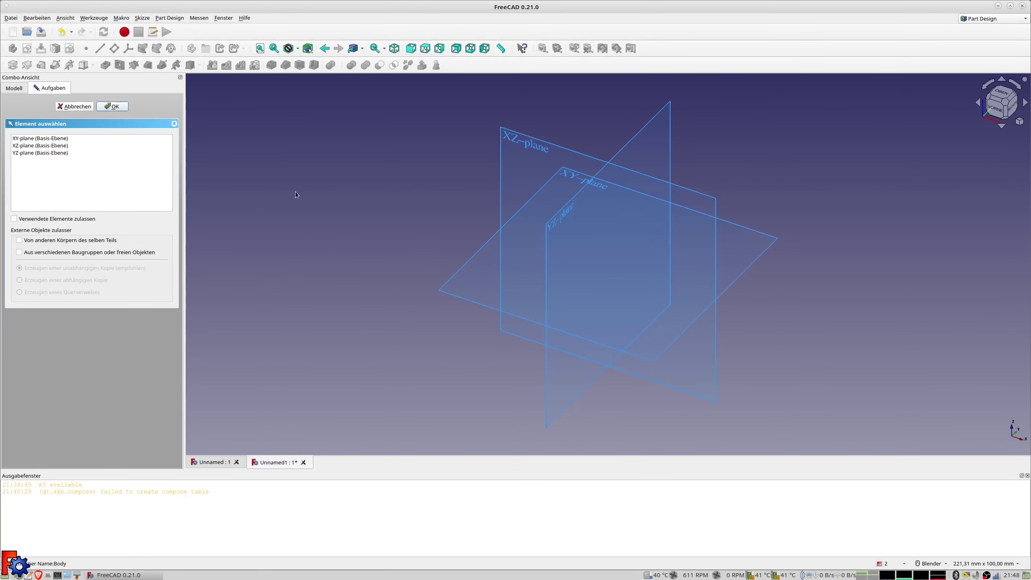
Step: Draw a rectangle on the XY plane, symmetric about the sketch origin
{"action": "left_click", "coordinate": [474, 260]}
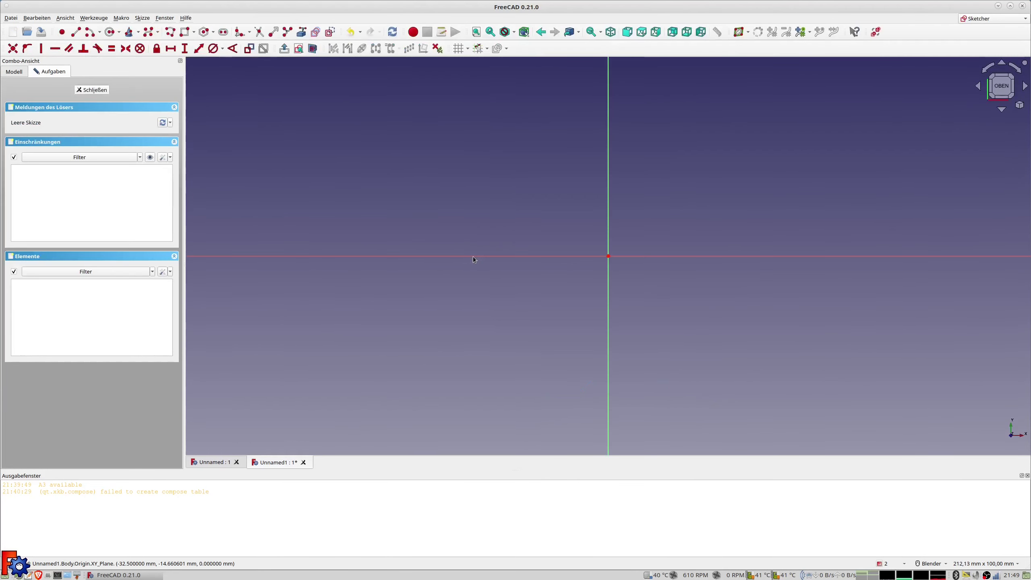
{"action": "left_click", "coordinate": [185, 32]}
{"action": "left_click", "coordinate": [476, 183]}
{"action": "left_click", "coordinate": [750, 349]}
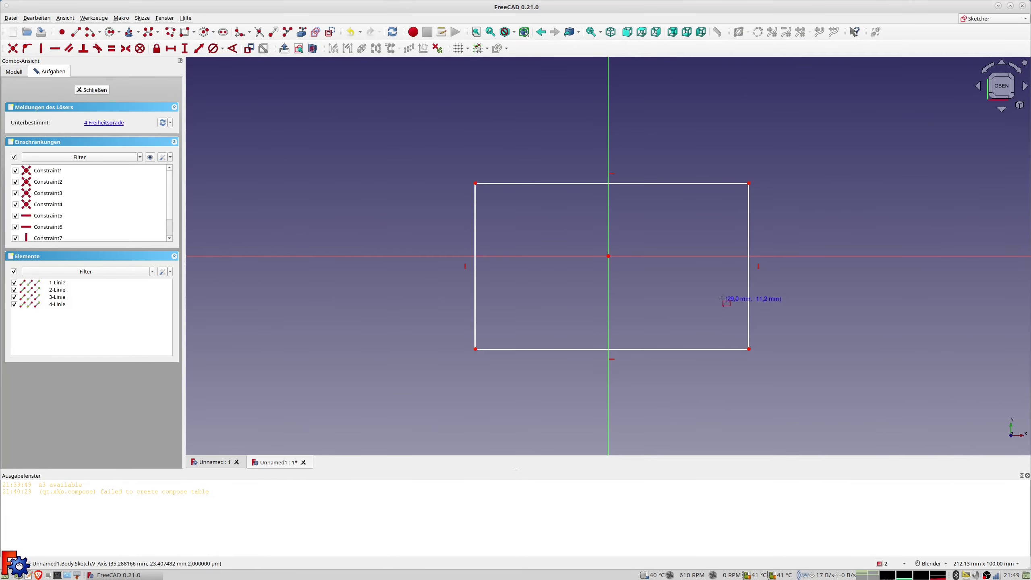
{"action": "left_click", "coordinate": [749, 348]}
{"action": "left_click", "coordinate": [609, 257]}
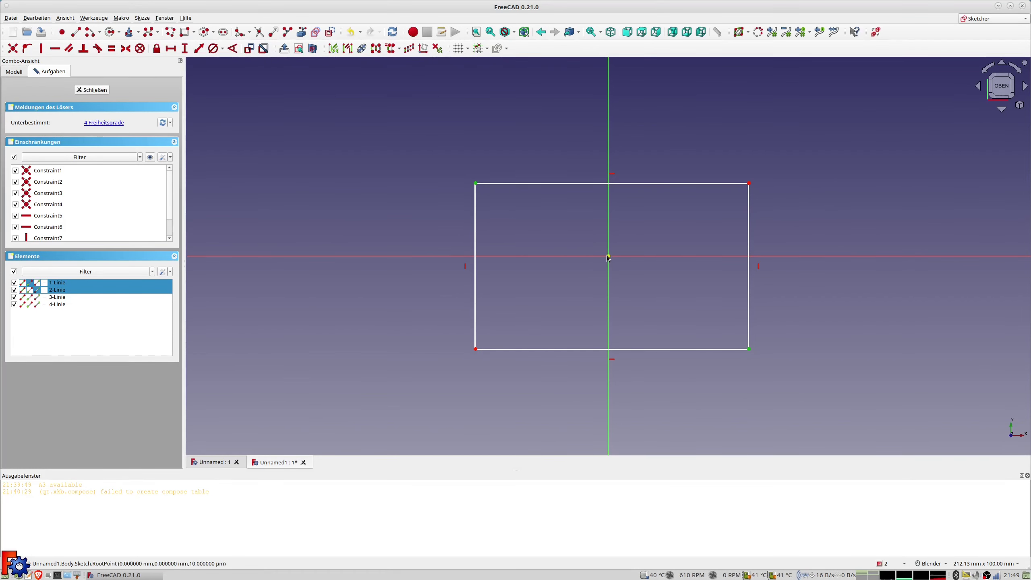
{"action": "key", "text": "s"}
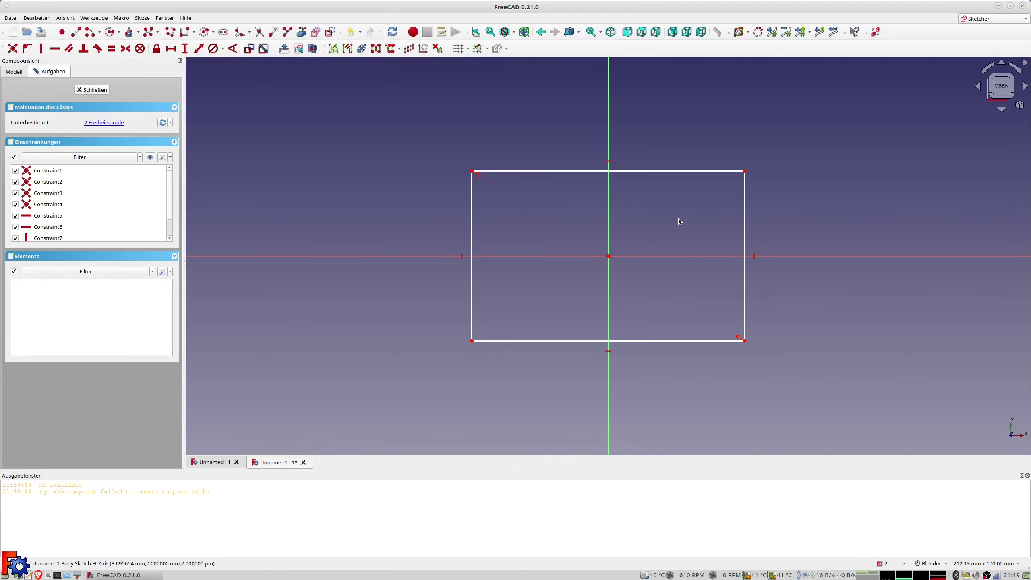
Step: Constrain the rectangle's top edge to 60 mm and left edge to 45 mm
{"action": "left_click", "coordinate": [511, 171]}
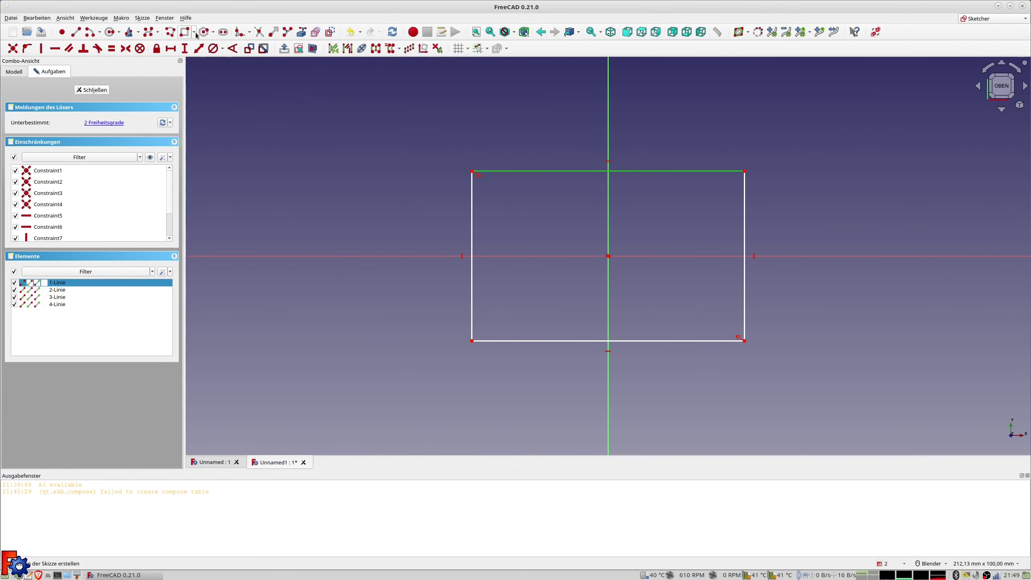
{"action": "left_click", "coordinate": [199, 49]}
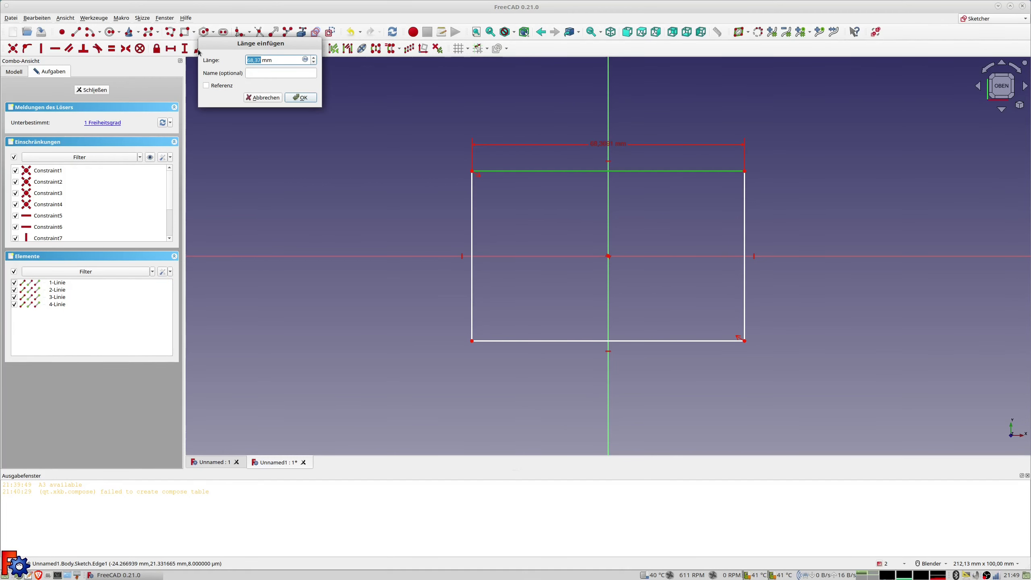
{"action": "type", "text": "60"}
{"action": "key", "text": "Return"}
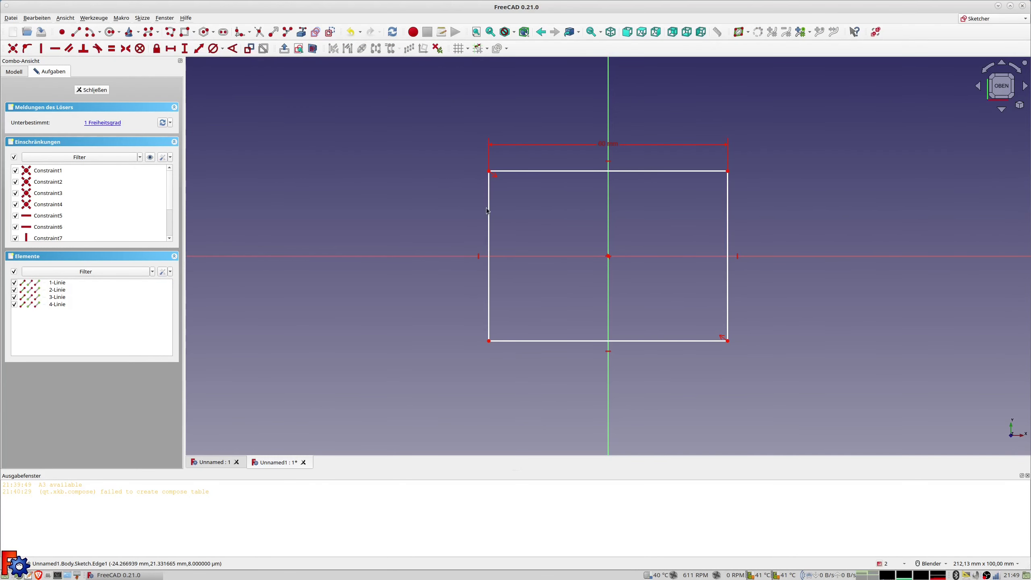
{"action": "left_click", "coordinate": [489, 211]}
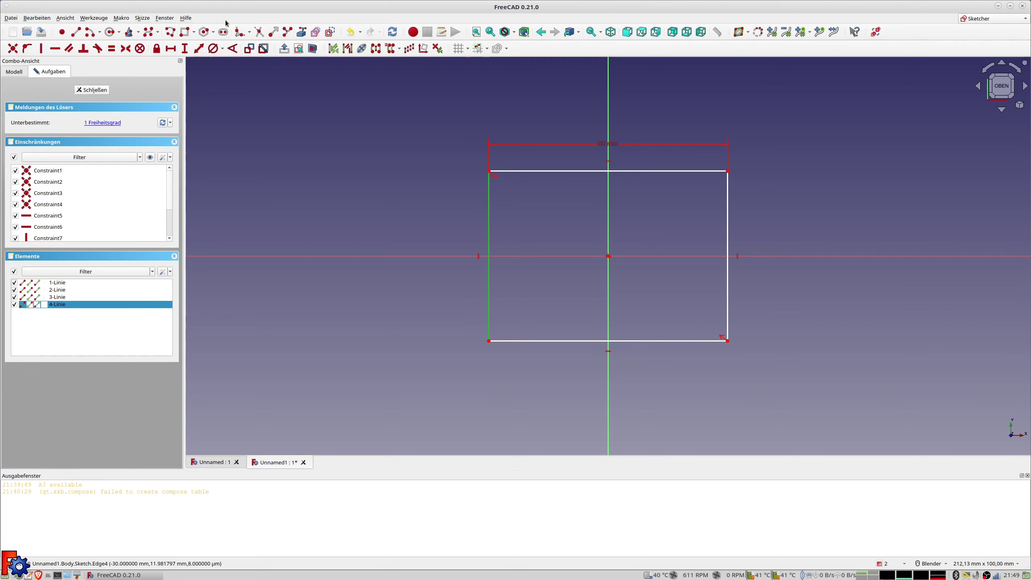
{"action": "left_click", "coordinate": [198, 49]}
{"action": "type", "text": "45"}
{"action": "key", "text": "Return"}
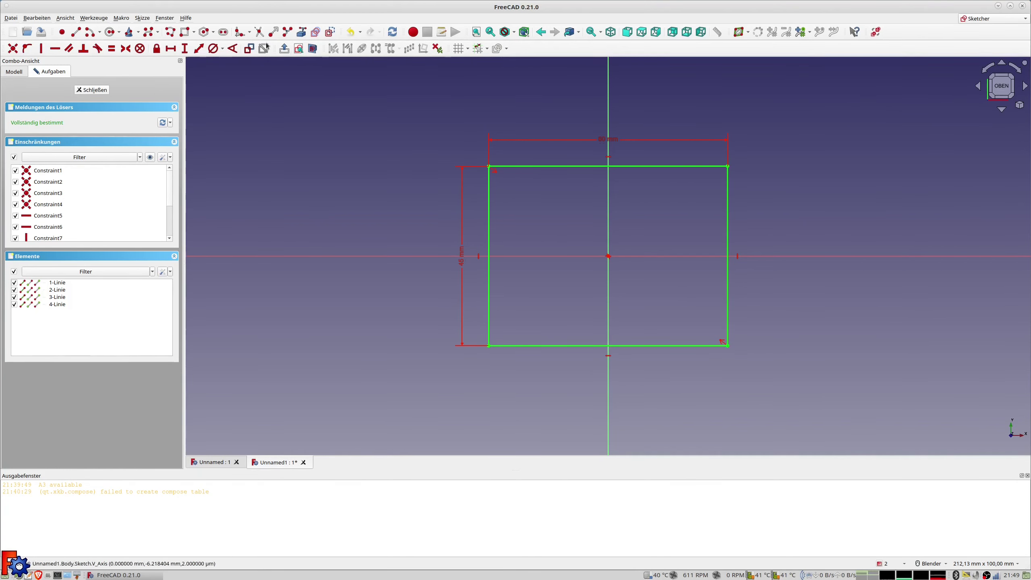
Step: Draw a regular hexagon inside the rectangle with one edge constrained horizontal
{"action": "left_click", "coordinate": [206, 34]}
{"action": "left_click", "coordinate": [544, 211]}
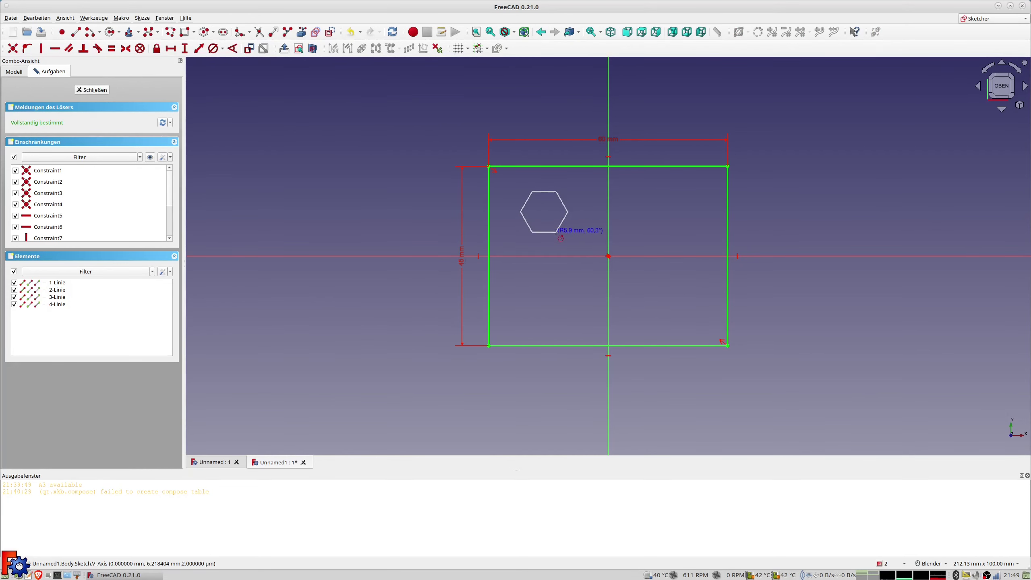
{"action": "left_click", "coordinate": [557, 233]}
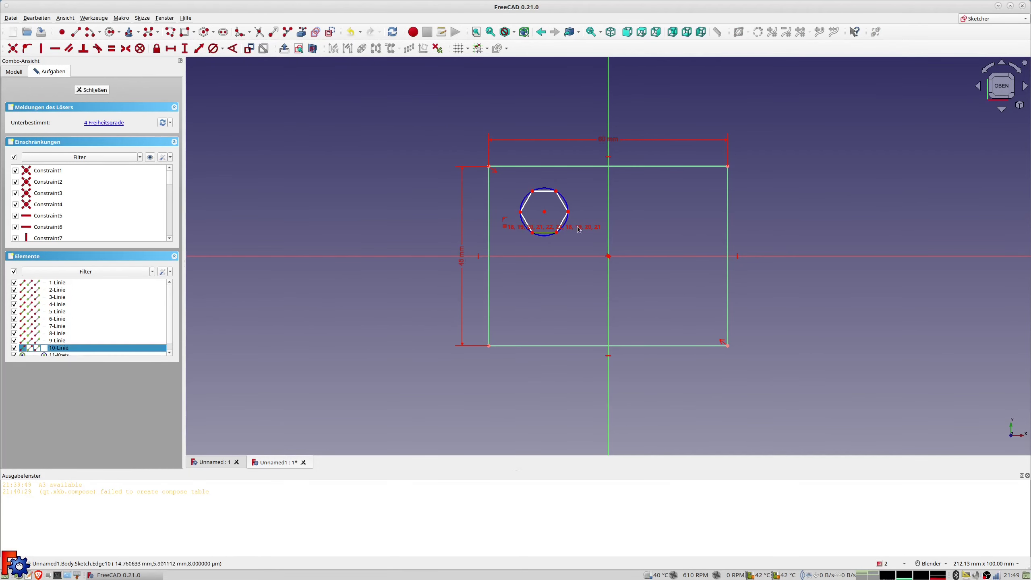
{"action": "key", "text": "h"}
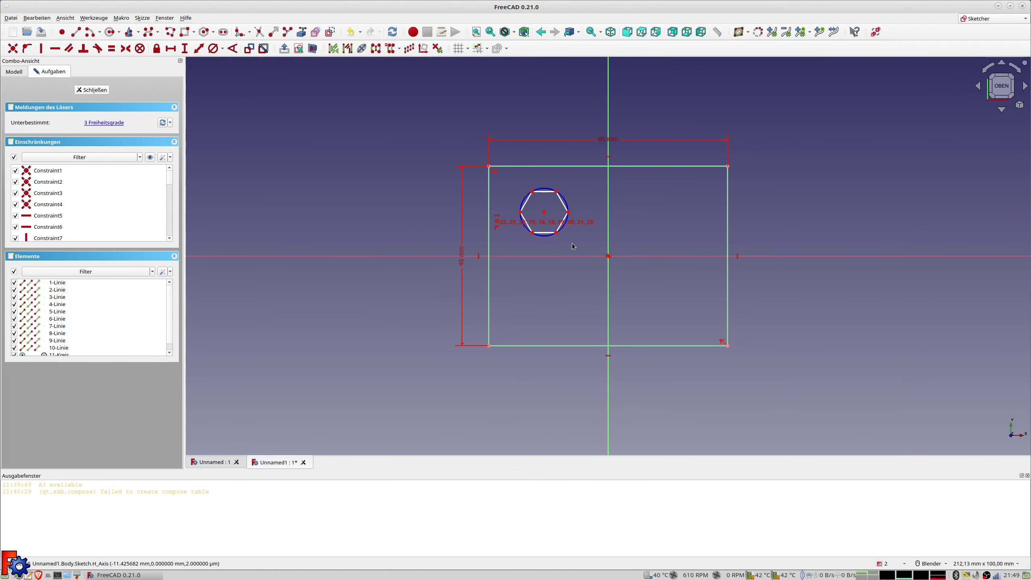
Step: Set a 7 mm distance between two hexagon vertices and drag it slightly down-right
{"action": "left_click", "coordinate": [556, 234]}
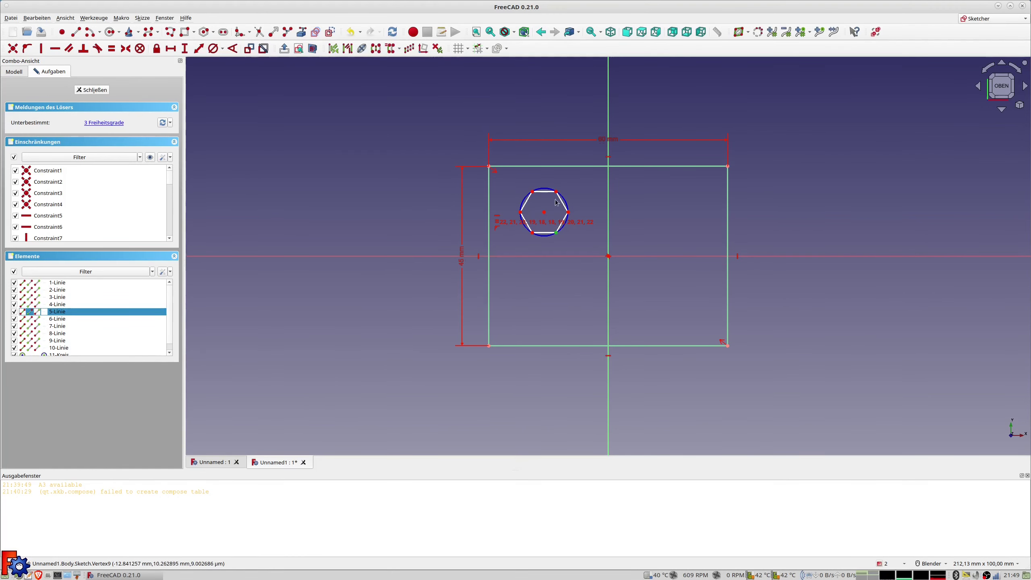
{"action": "left_click", "coordinate": [556, 192]}
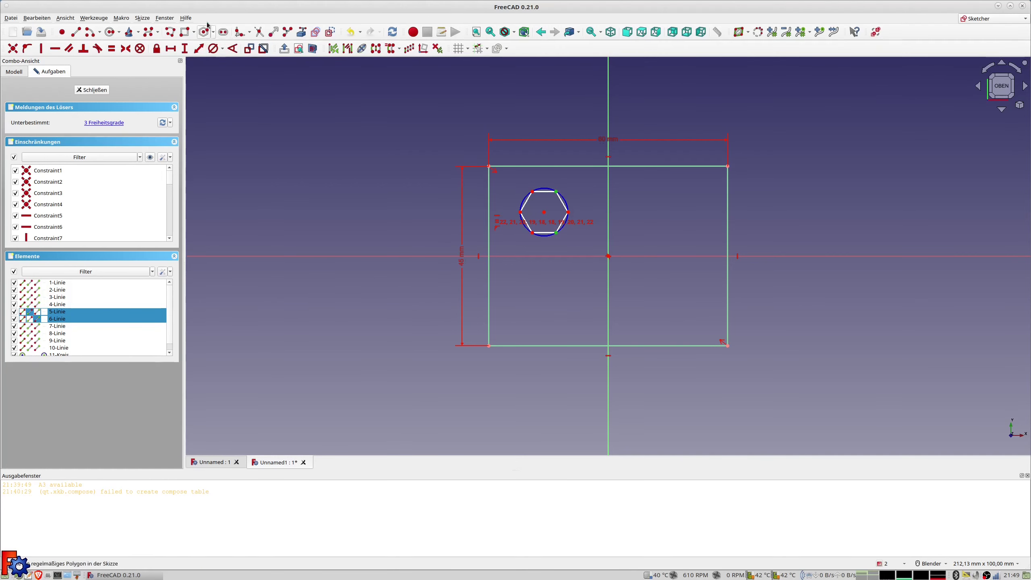
{"action": "left_click", "coordinate": [200, 50]}
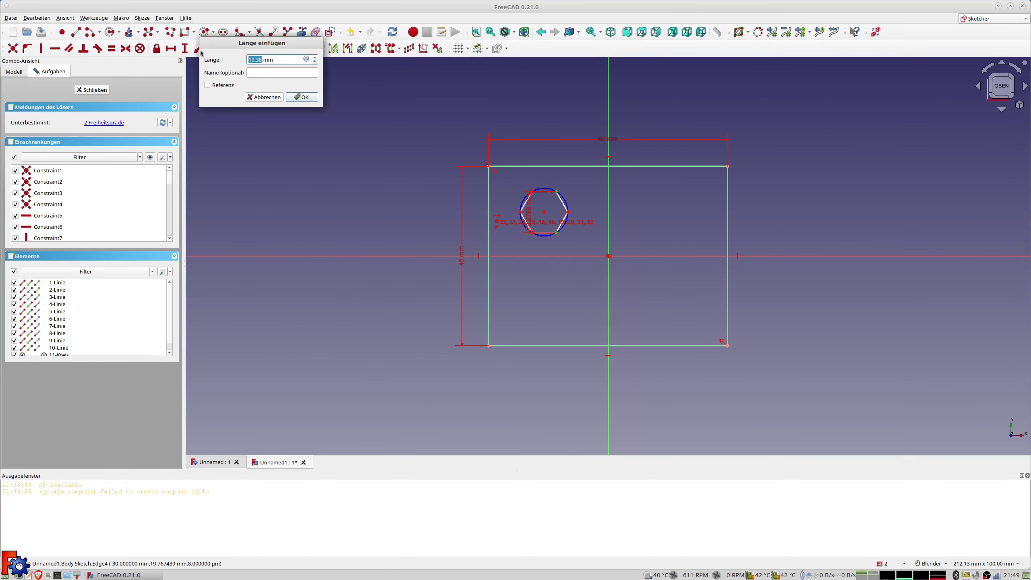
{"action": "type", "text": "7"}
{"action": "key", "text": "Return"}
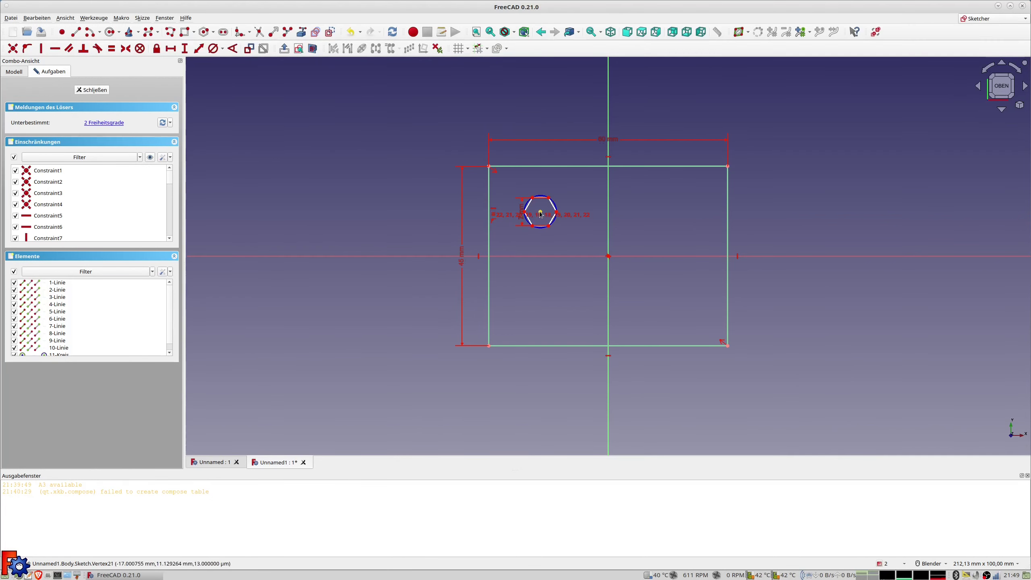
{"action": "mouse_move", "coordinate": [538, 217]}
{"action": "left_mouse_down"}
{"action": "mouse_move", "coordinate": [550, 227]}
{"action": "mouse_move", "coordinate": [548, 216]}
{"action": "left_mouse_up"}
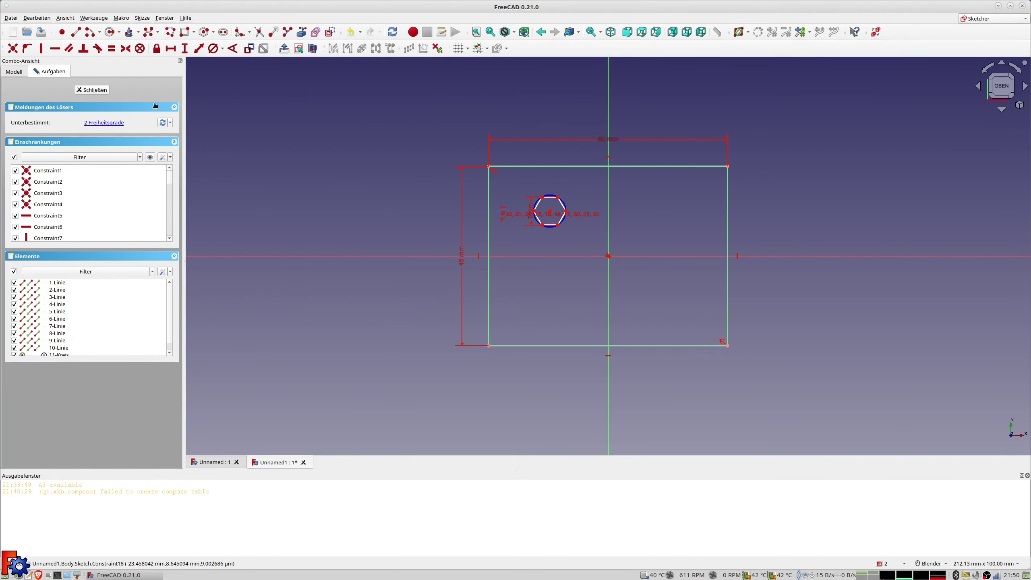
Step: Close the sketch editor and switch to the Spreadsheet workbench
{"action": "left_click", "coordinate": [100, 90]}
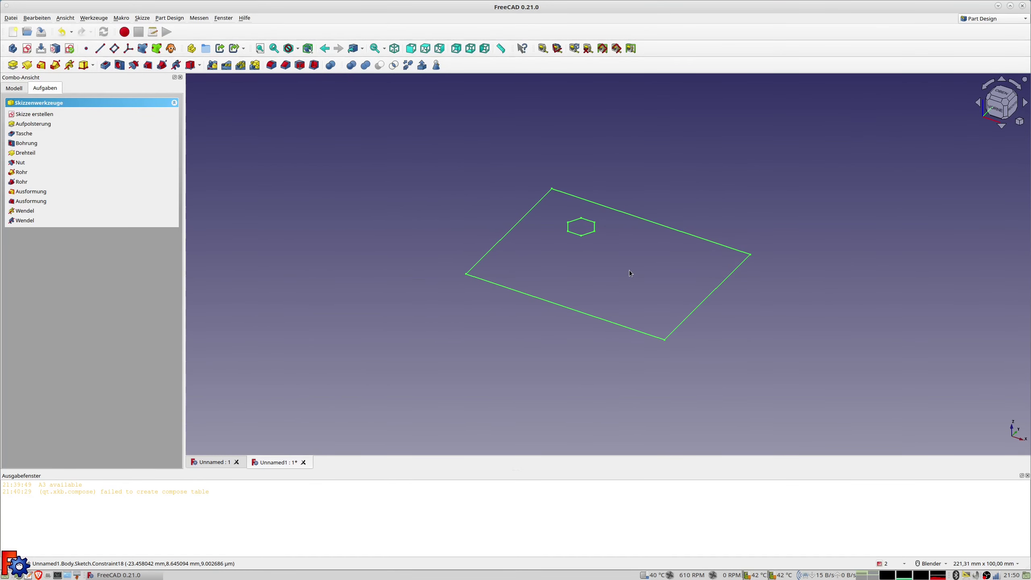
{"action": "left_click", "coordinate": [997, 19]}
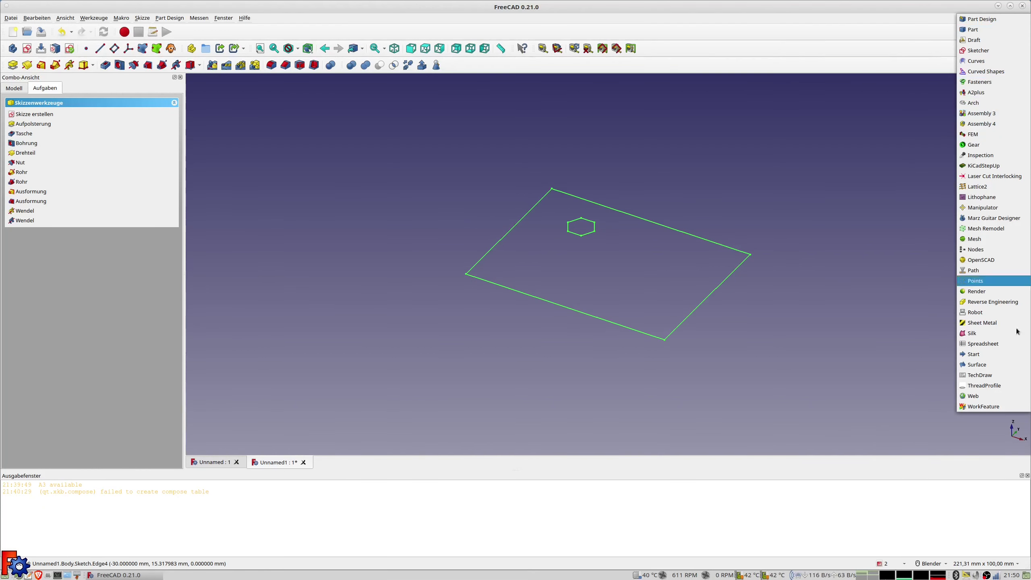
{"action": "left_click", "coordinate": [984, 344]}
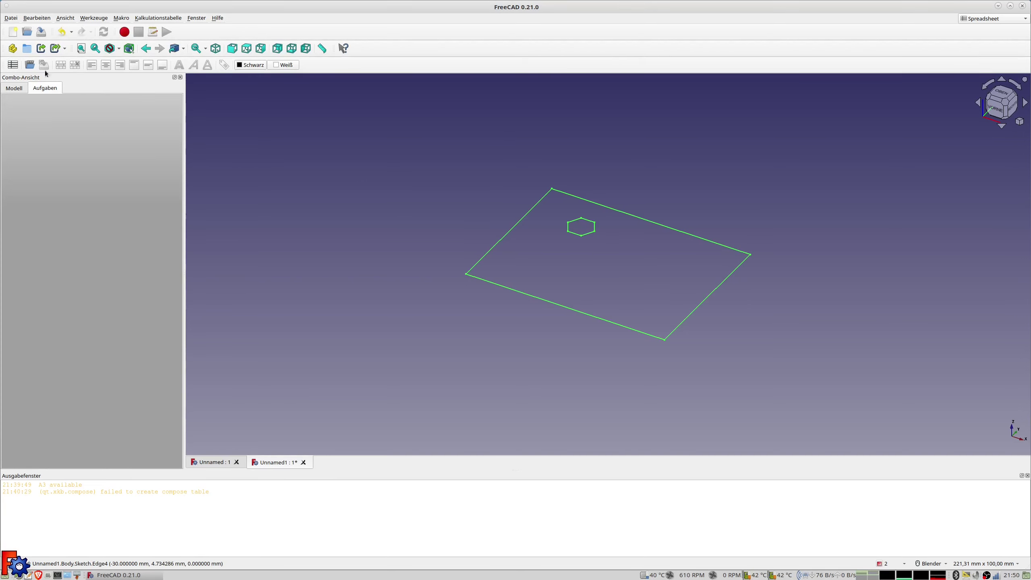
Step: Create a new spreadsheet in Unnamed1 and rename it aaa
{"action": "left_click", "coordinate": [14, 65]}
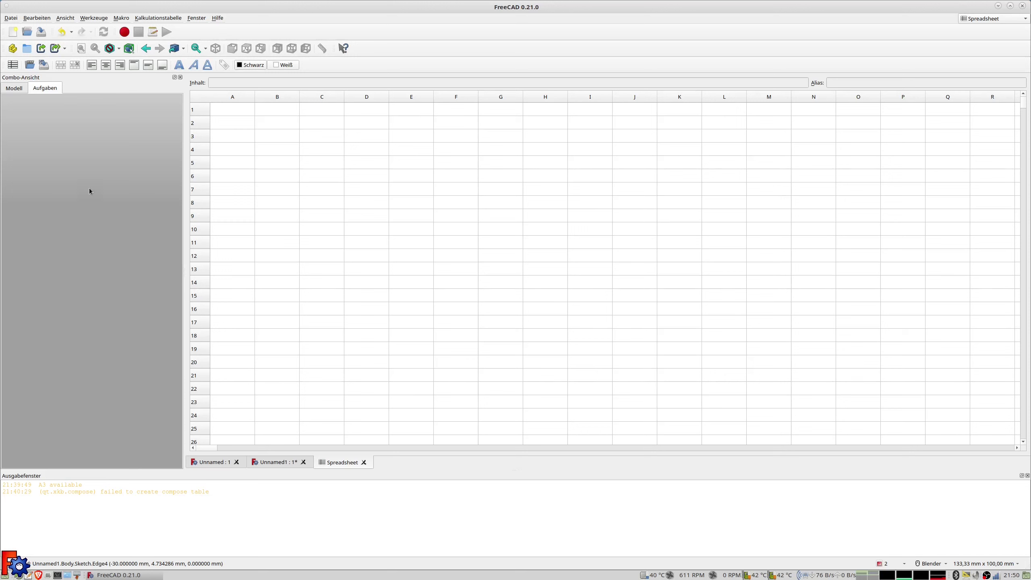
{"action": "left_click", "coordinate": [25, 89]}
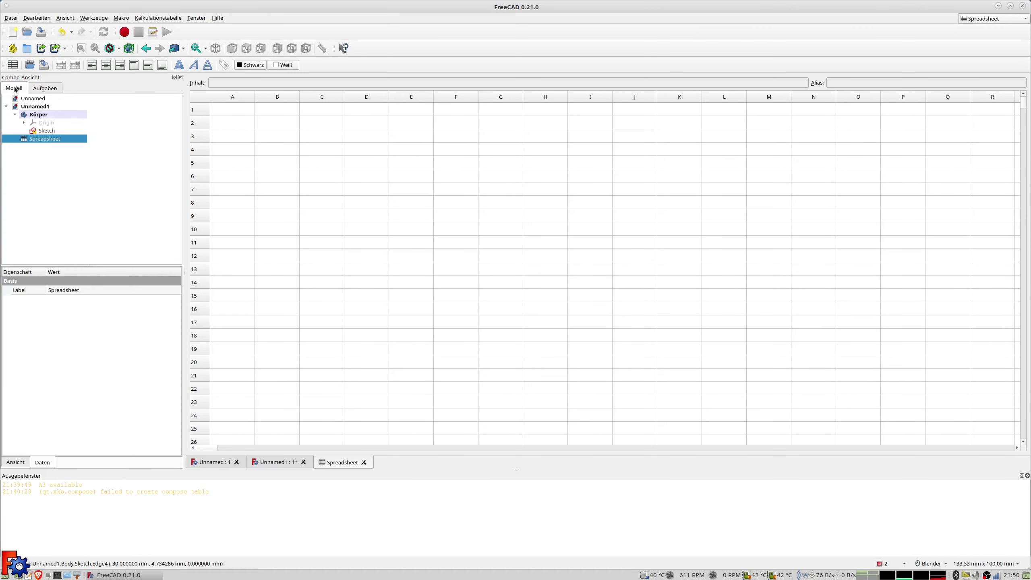
{"action": "left_click", "coordinate": [51, 140]}
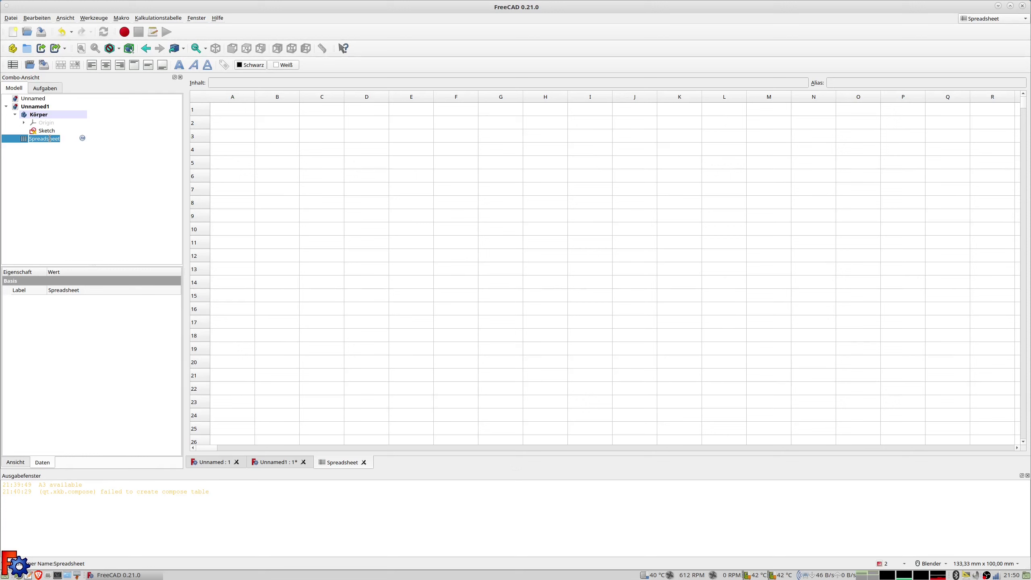
{"action": "type", "text": "aaa"}
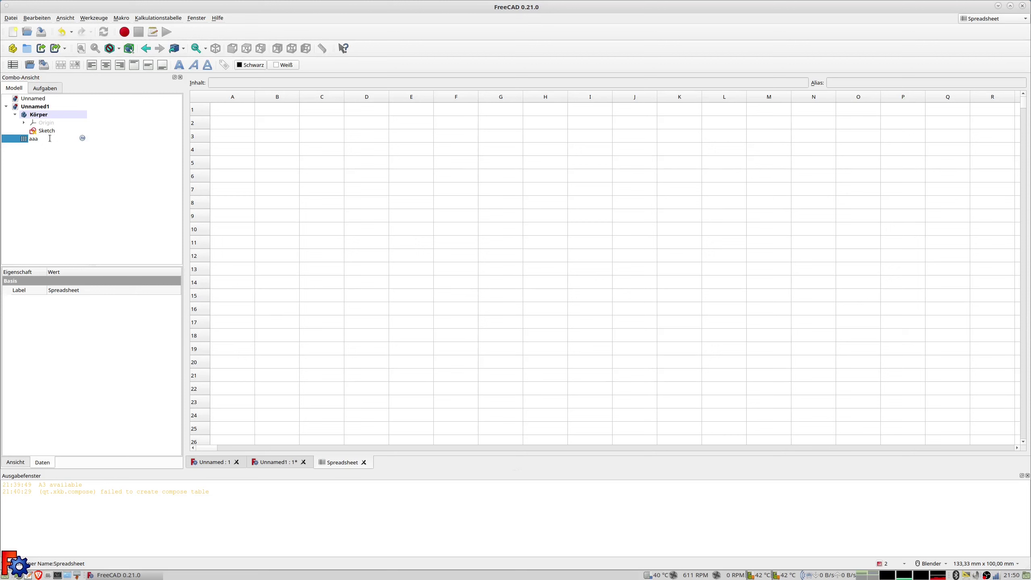
{"action": "key", "text": "Return"}
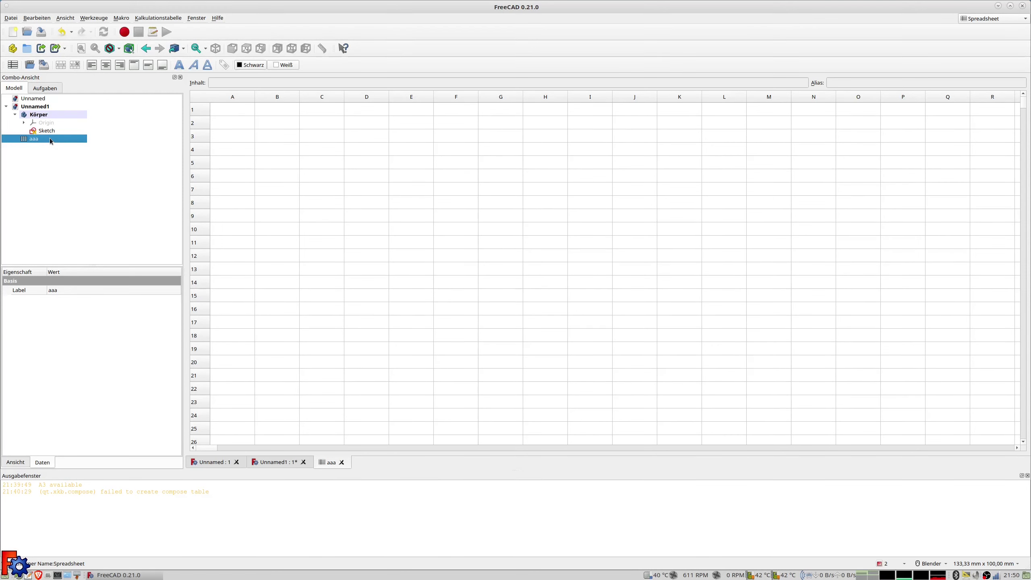
Step: Close the empty Unnamed document and open the aaa spreadsheet
{"action": "left_click", "coordinate": [278, 465]}
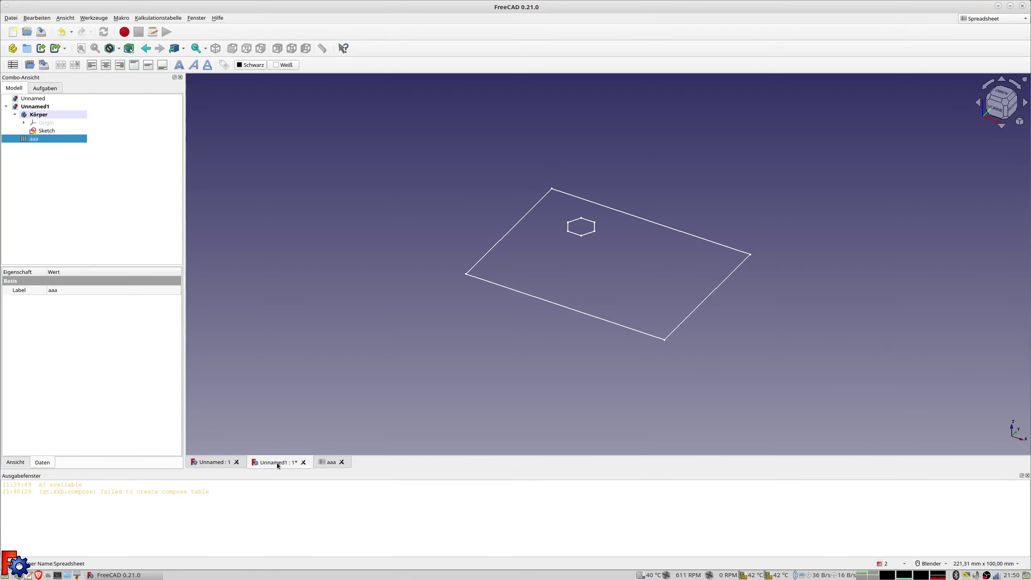
{"action": "left_click", "coordinate": [232, 464]}
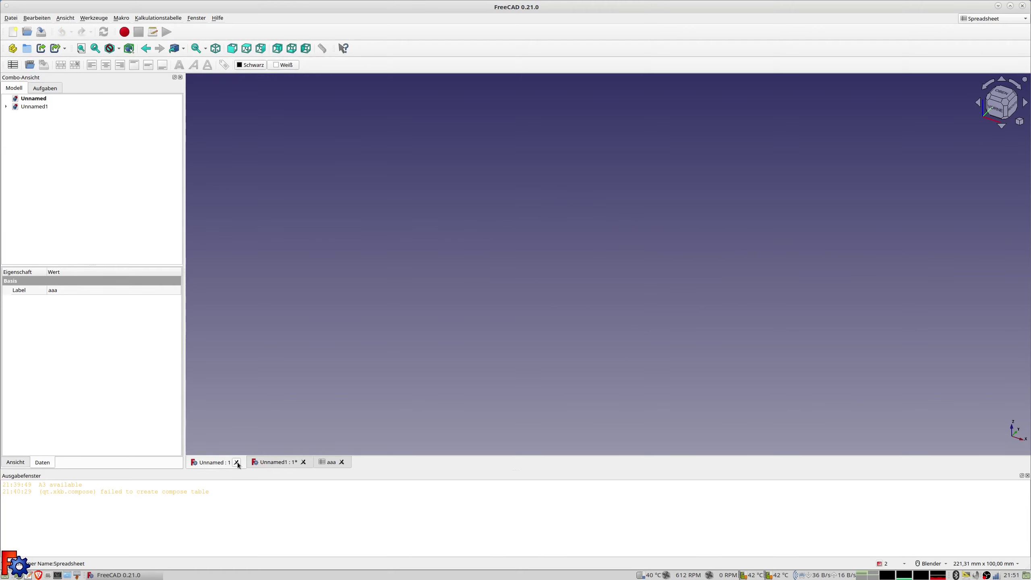
{"action": "left_click", "coordinate": [237, 463]}
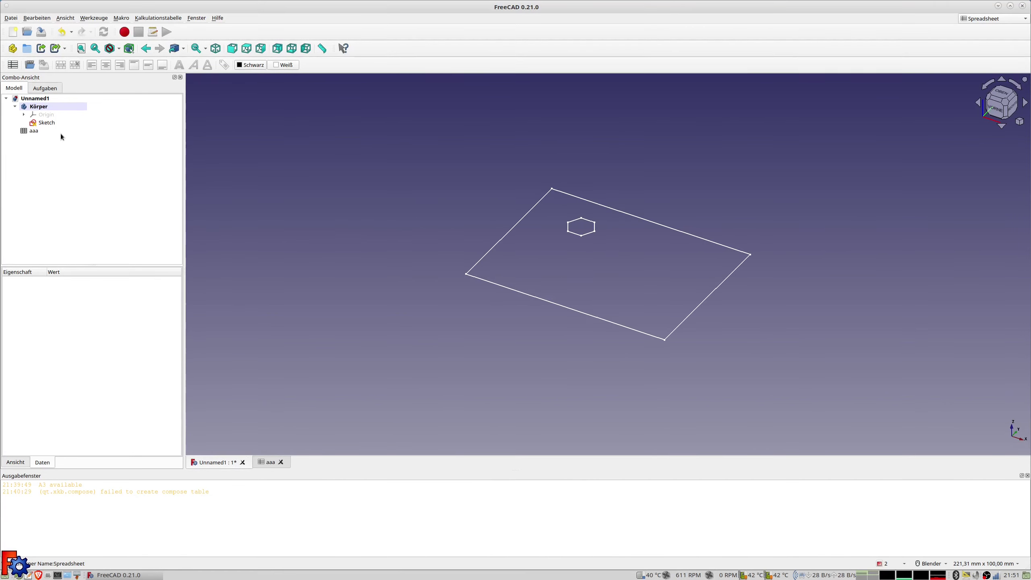
{"action": "left_click", "coordinate": [270, 465]}
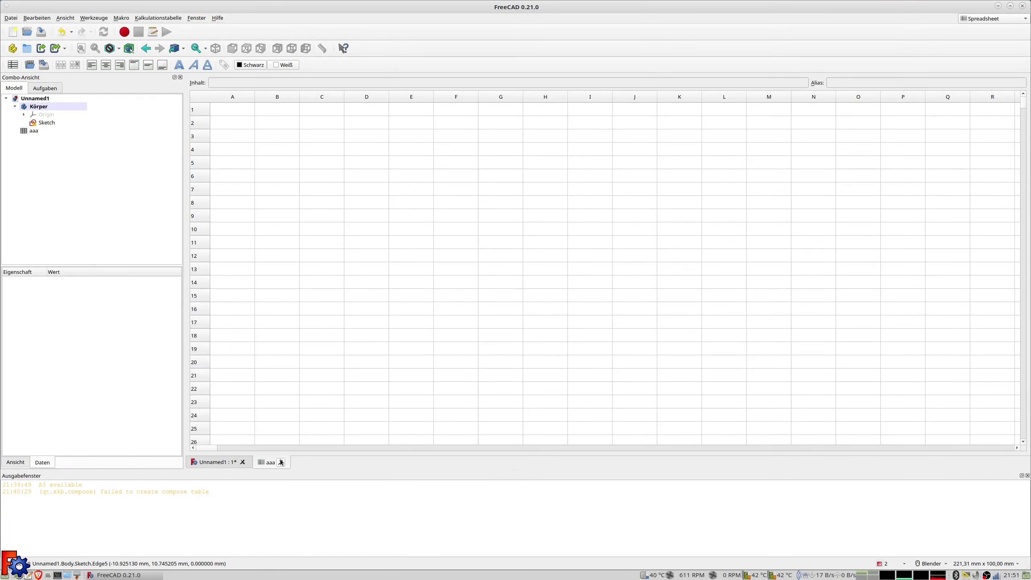
Step: Enter the row label in column A and the value 20 in cells B2 and B3
{"action": "left_click", "coordinate": [229, 126]}
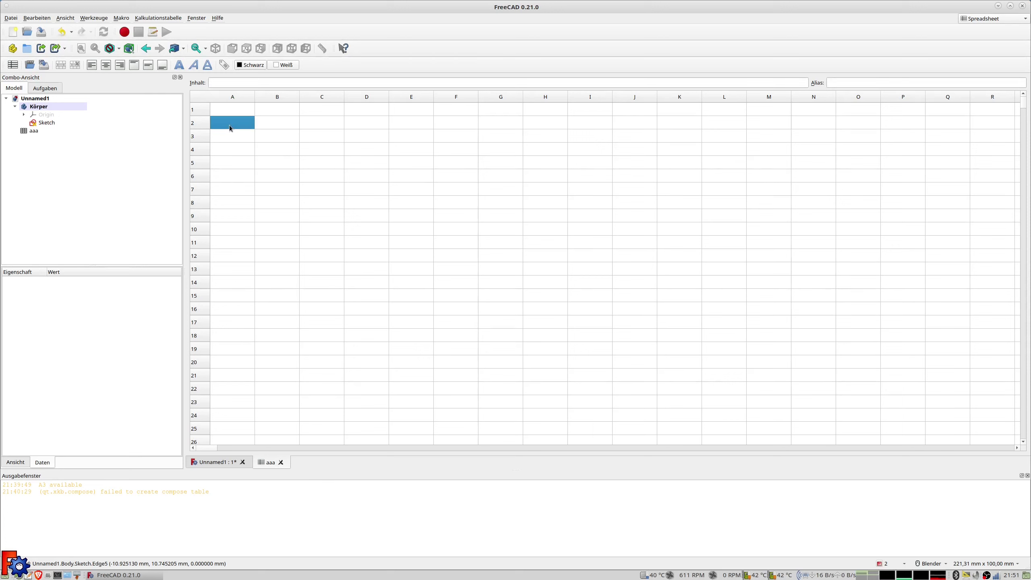
{"action": "type", "text": "po"}
{"action": "type", "text": "x"}
{"action": "type", "text": "y"}
{"action": "key", "text": "Return"}
{"action": "key", "text": "Up"}
{"action": "key", "text": "Up"}
{"action": "key", "text": "Right"}
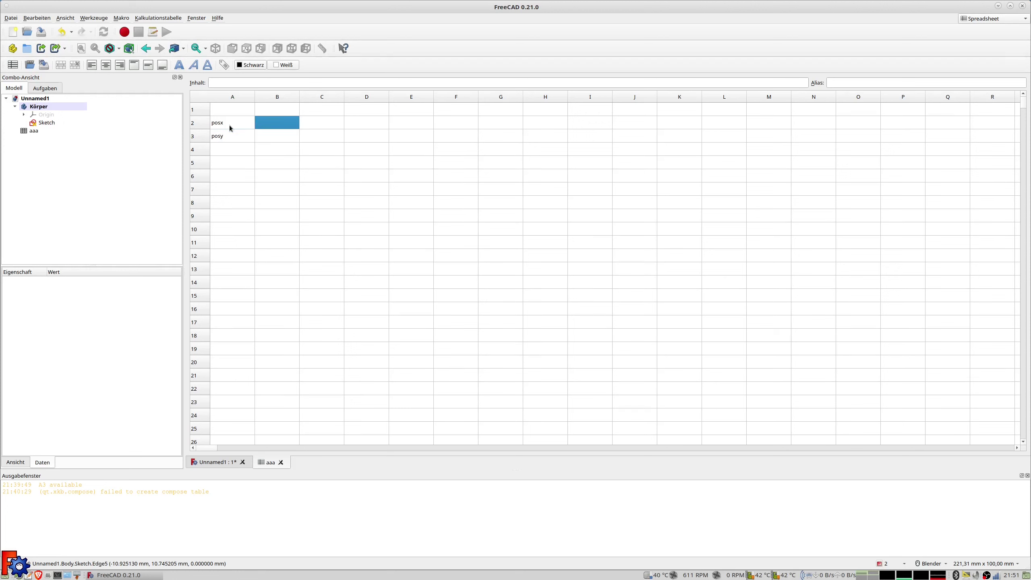
{"action": "type", "text": "20"}
{"action": "key", "text": "Return"}
{"action": "type", "text": "20"}
{"action": "key", "text": "Return"}
{"action": "key", "text": "Up"}
{"action": "key", "text": "Up"}
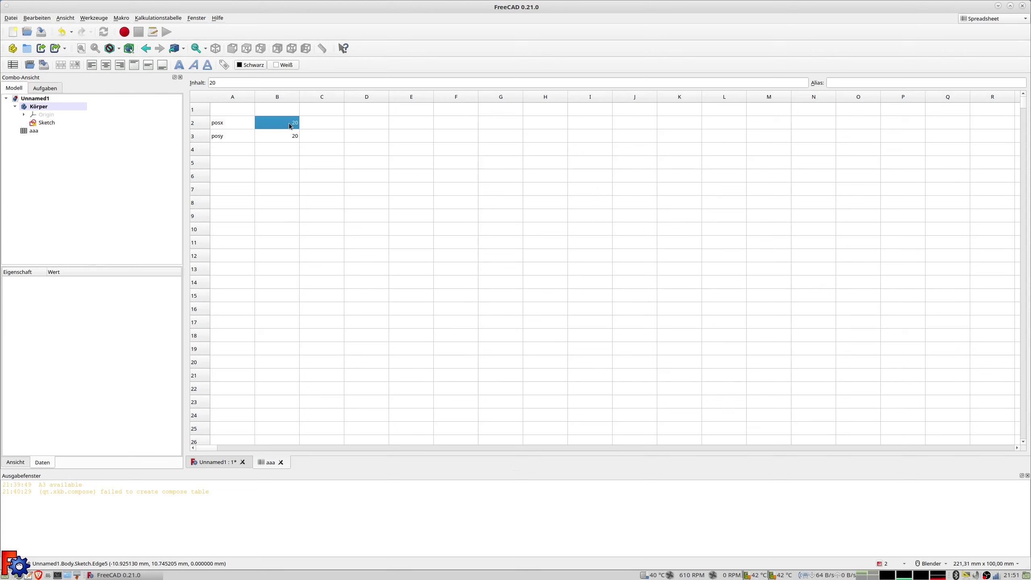
Step: Give cell B2 the alias posx via its cell properties
{"action": "right_click", "coordinate": [280, 126]}
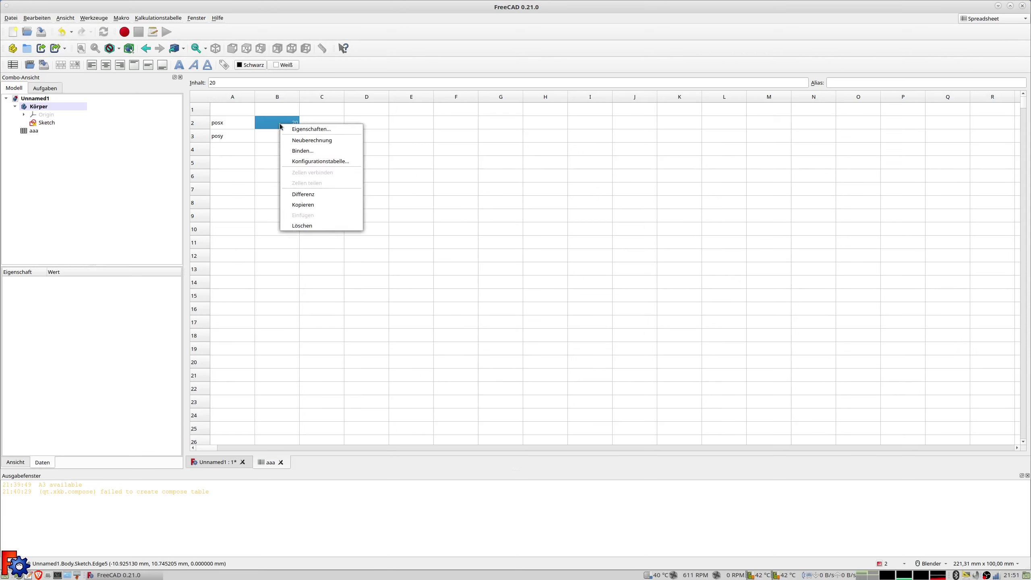
{"action": "left_click", "coordinate": [310, 130]}
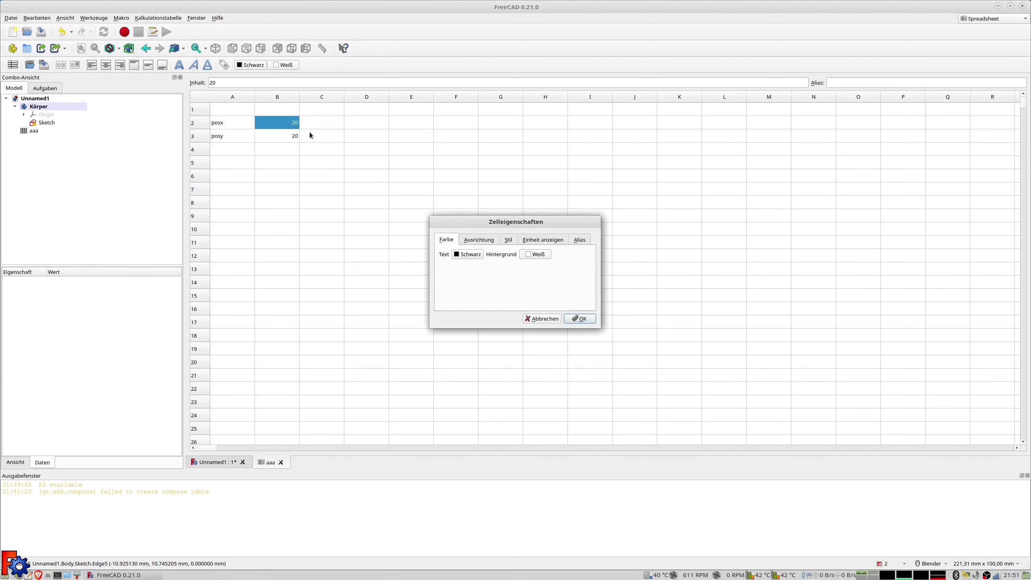
{"action": "left_click", "coordinate": [581, 240]}
{"action": "left_click", "coordinate": [504, 255]}
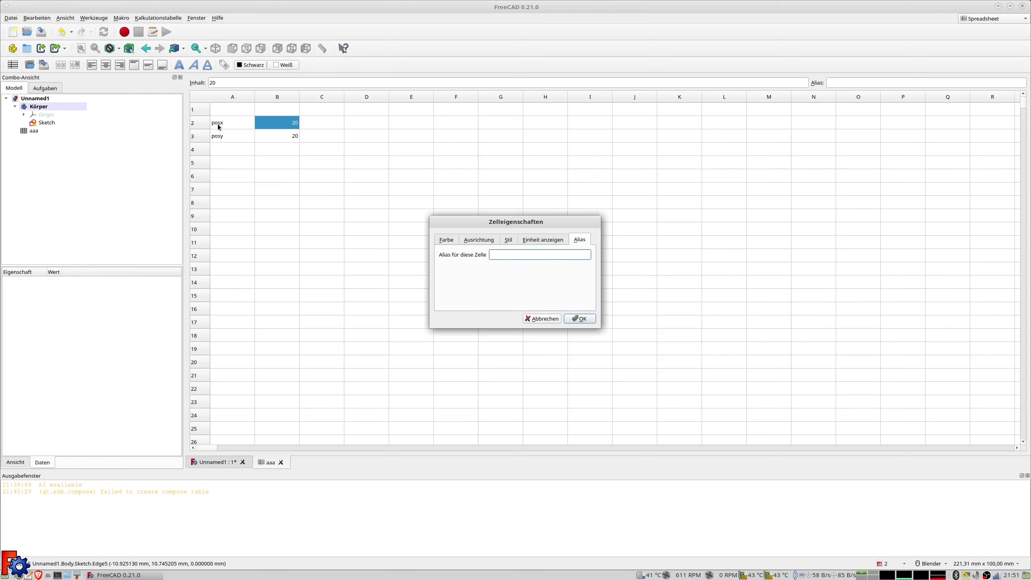
{"action": "type", "text": "posx"}
{"action": "key", "text": "Return"}
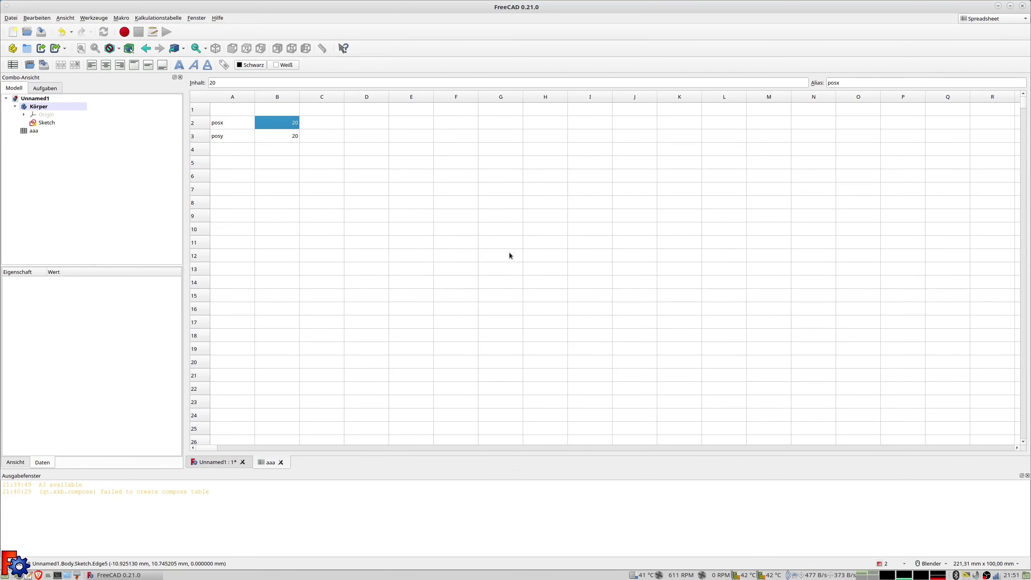
{"action": "left_click", "coordinate": [287, 137]}
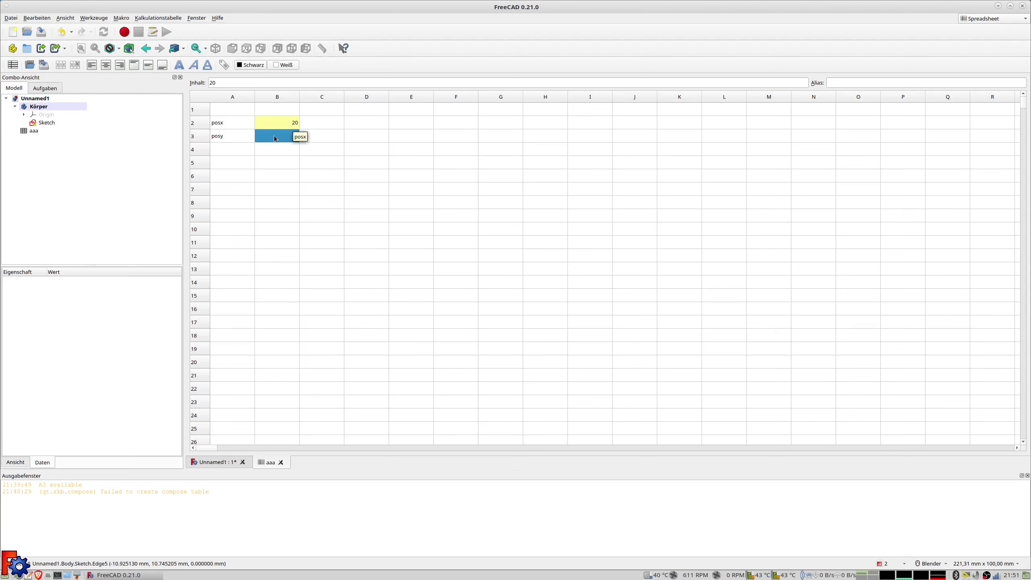
{"action": "key", "text": "Return"}
Step: Set cell B3's alias to posy through its cell properties
{"action": "right_click", "coordinate": [285, 138]}
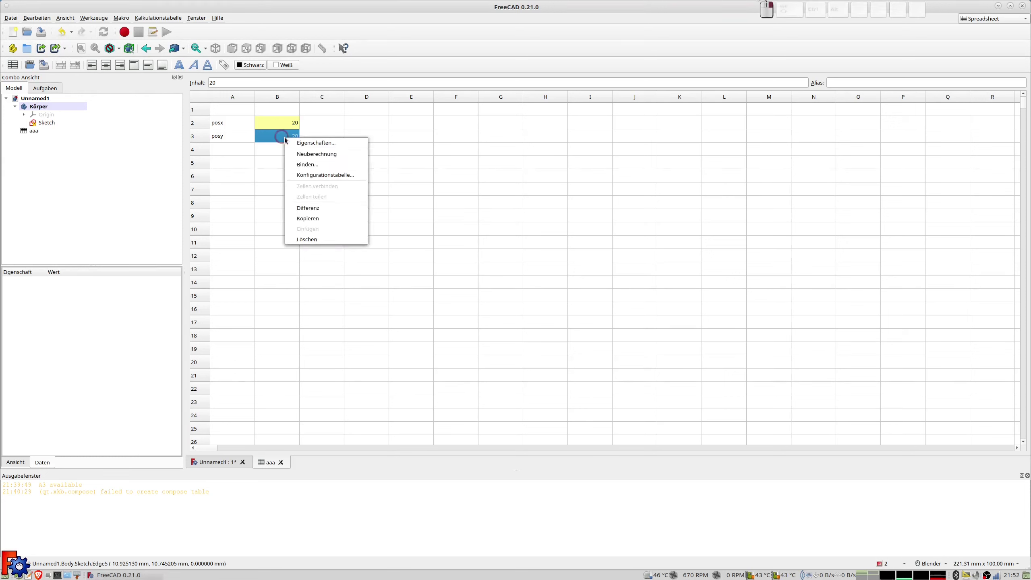
{"action": "left_click", "coordinate": [312, 144]}
{"action": "left_click", "coordinate": [580, 239]}
{"action": "left_click", "coordinate": [507, 255]}
{"action": "type", "text": "po"}
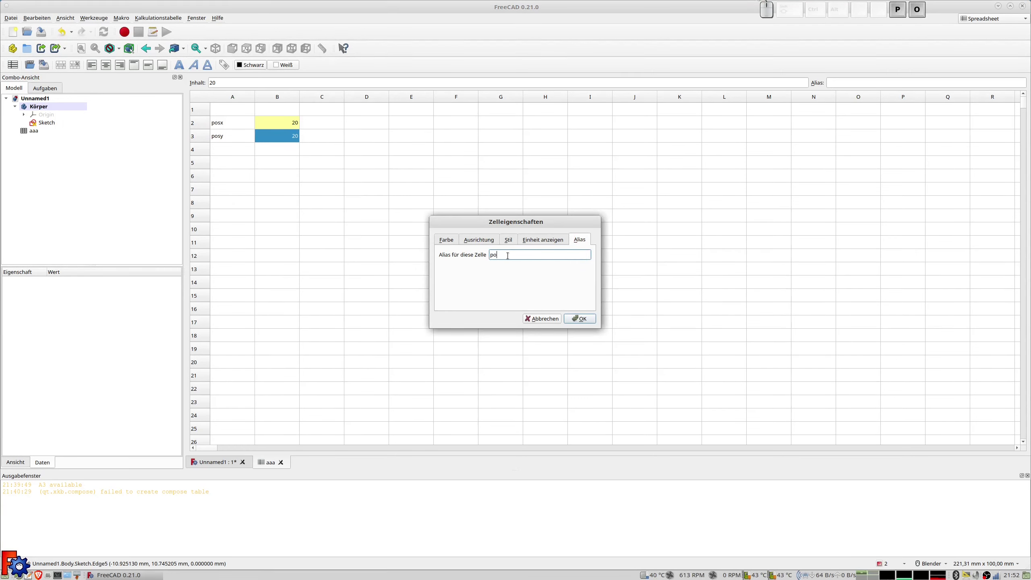
{"action": "type", "text": "sy"}
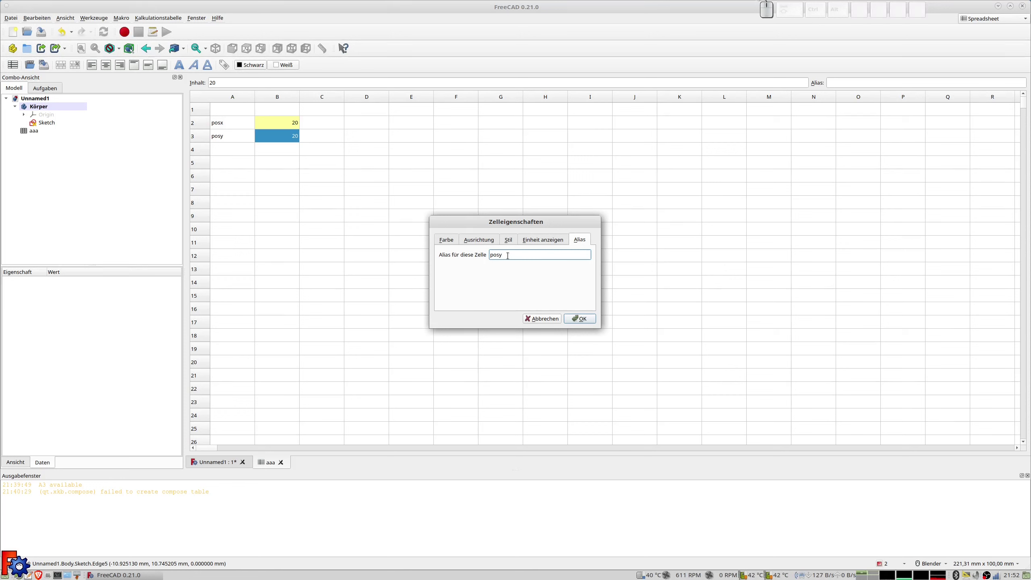
{"action": "key", "text": "Return"}
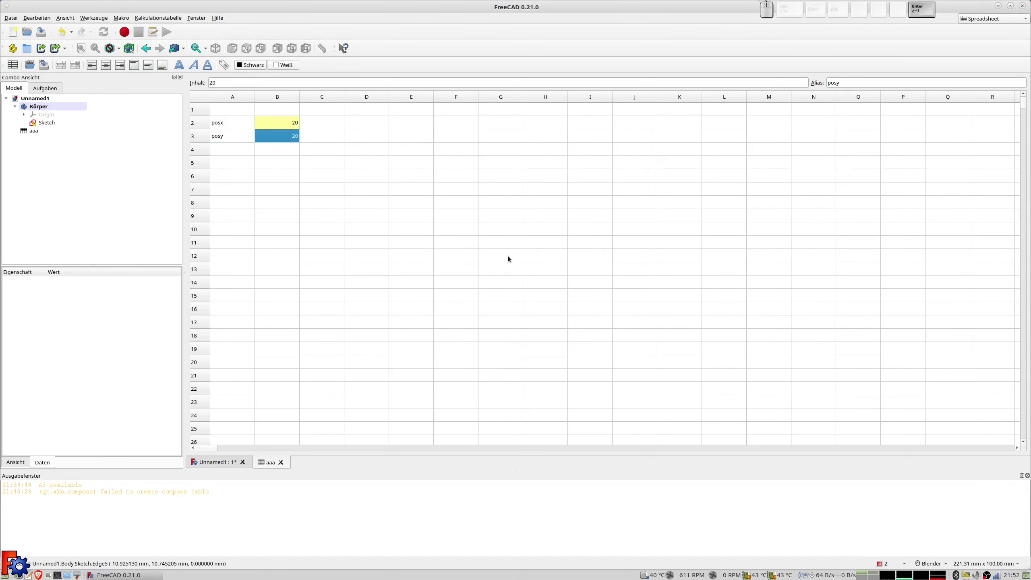
{"action": "left_click", "coordinate": [285, 123]}
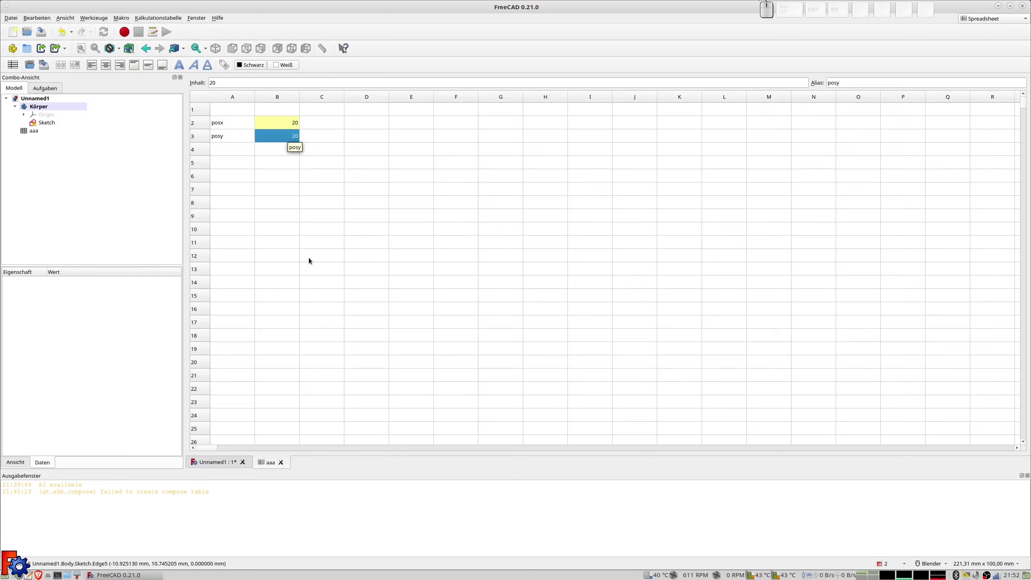
Step: Tile the Unnamed1 3D view beside the aaa spreadsheet, widening the 3D view
{"action": "left_click", "coordinate": [219, 464]}
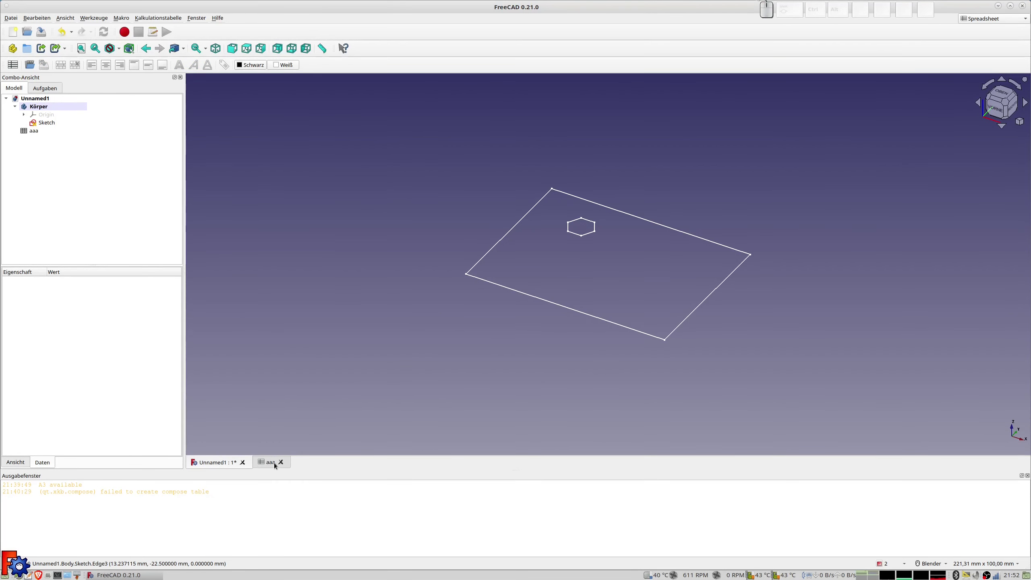
{"action": "left_click", "coordinate": [274, 463]}
{"action": "left_click", "coordinate": [223, 464]}
{"action": "left_click", "coordinate": [198, 17]}
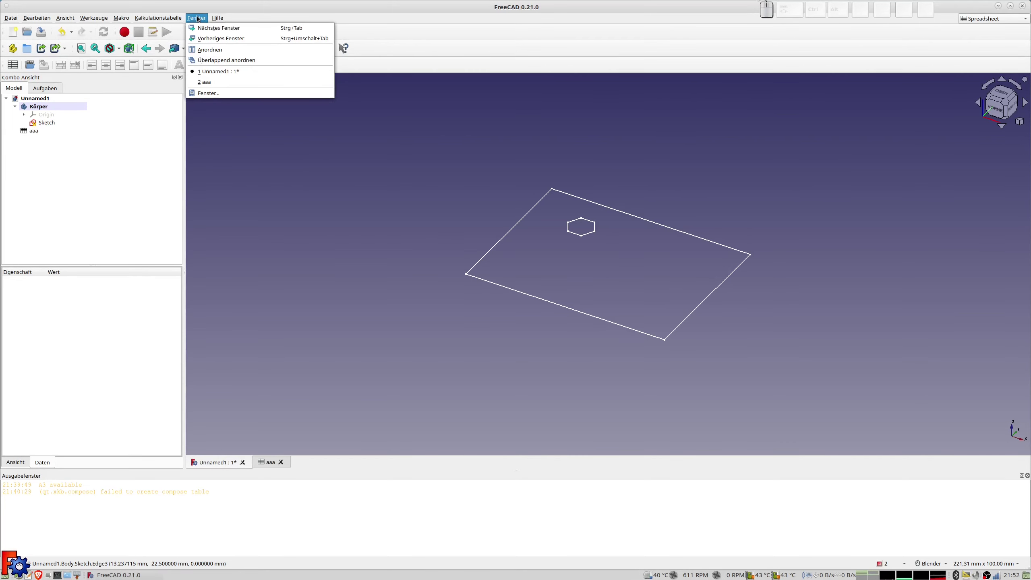
{"action": "left_click", "coordinate": [219, 55]}
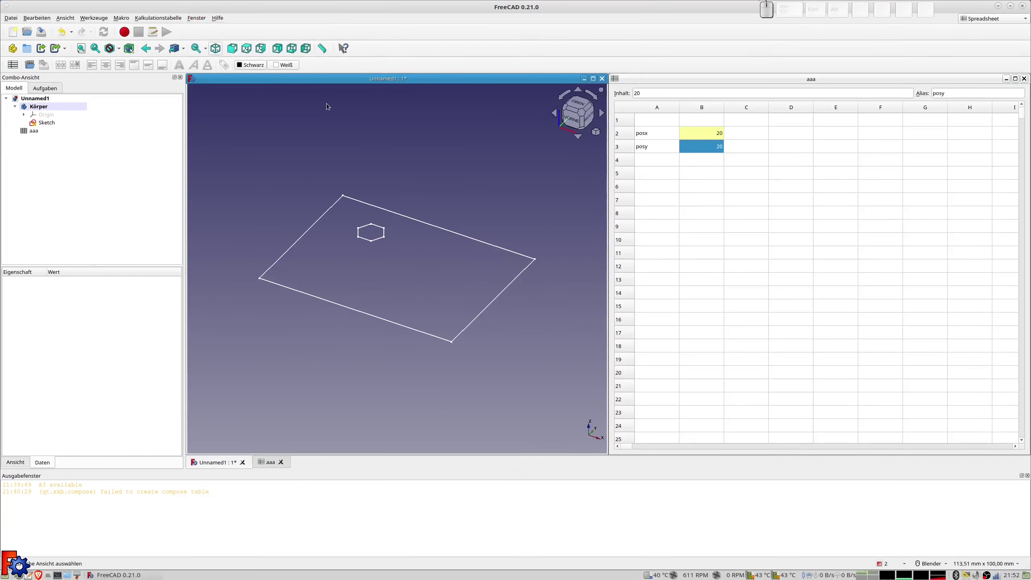
{"action": "left_click_drag", "start_coordinate": [612, 211], "coordinate": [857, 222]}
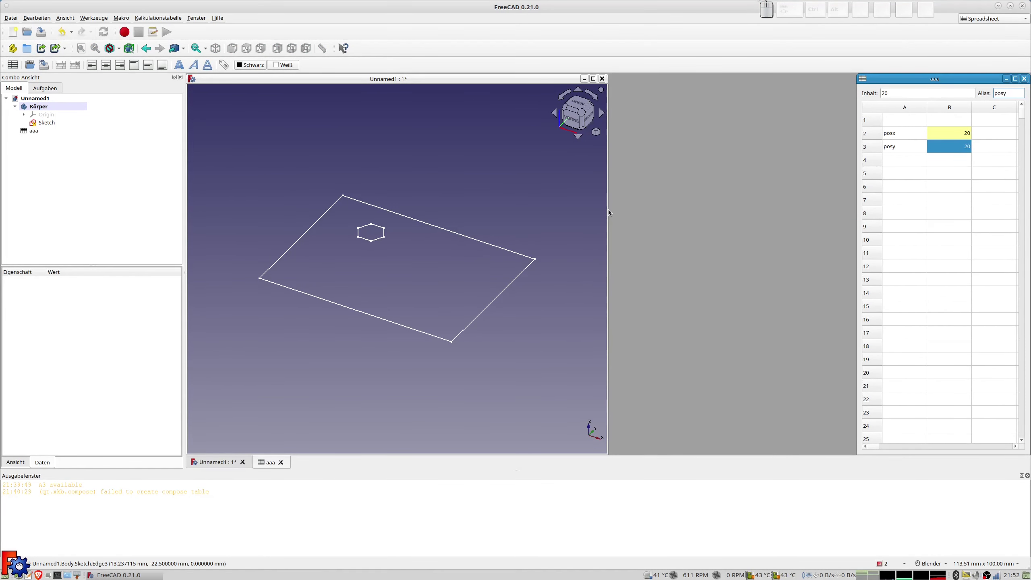
{"action": "left_click_drag", "start_coordinate": [608, 209], "coordinate": [852, 235]}
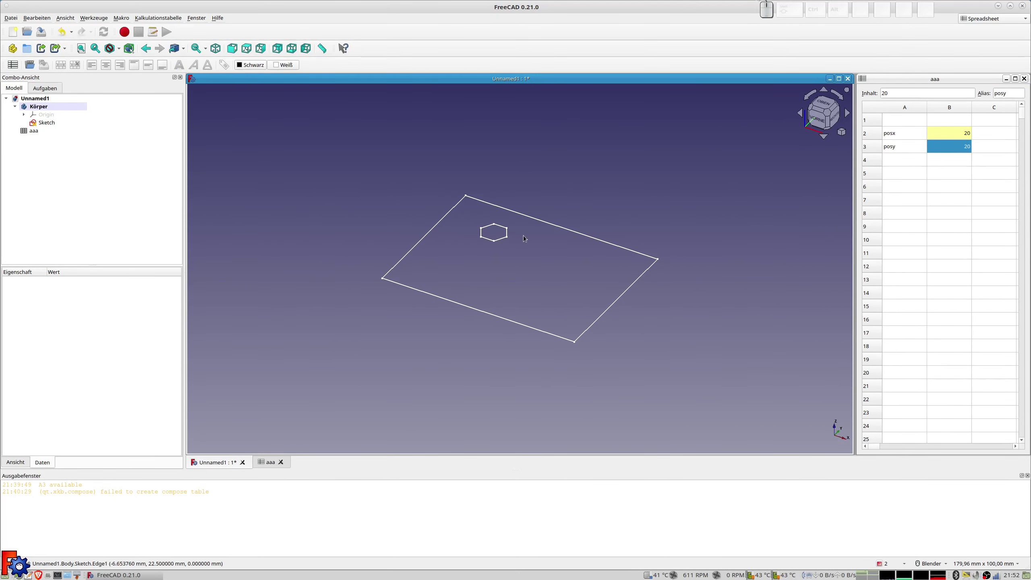
Step: Reopen the sketch and add a left-edge-to-circle-centre horizontal distance bound to aaa.posx (20 mm)
{"action": "double_click", "coordinate": [45, 123]}
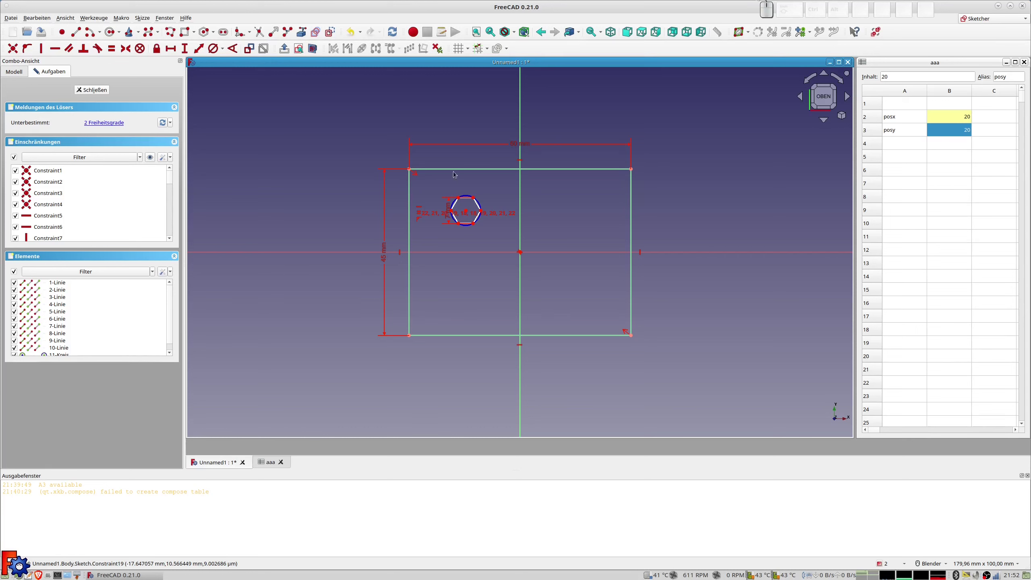
{"action": "left_click", "coordinate": [467, 212]}
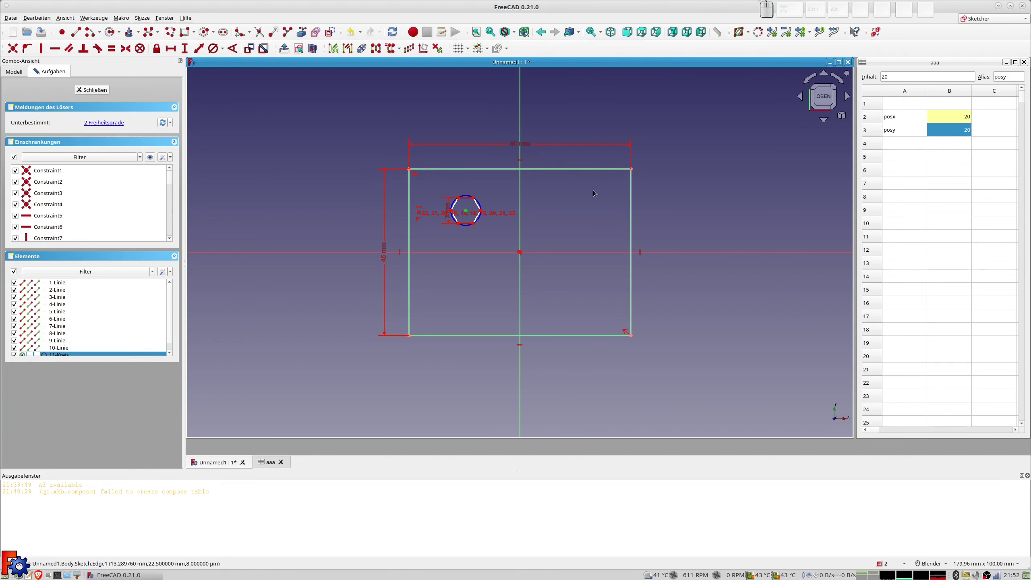
{"action": "left_click", "coordinate": [410, 207]}
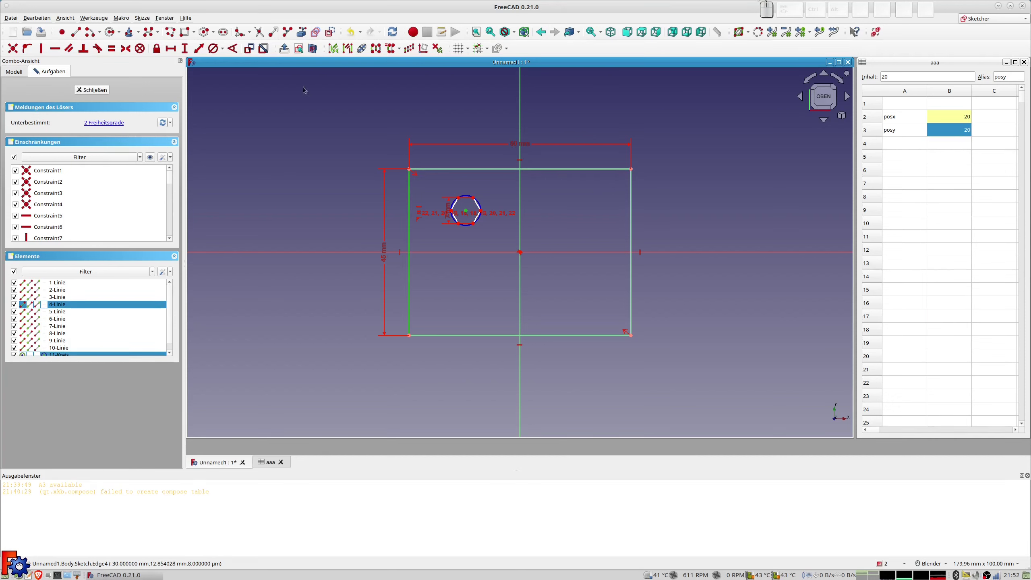
{"action": "left_click", "coordinate": [199, 48]}
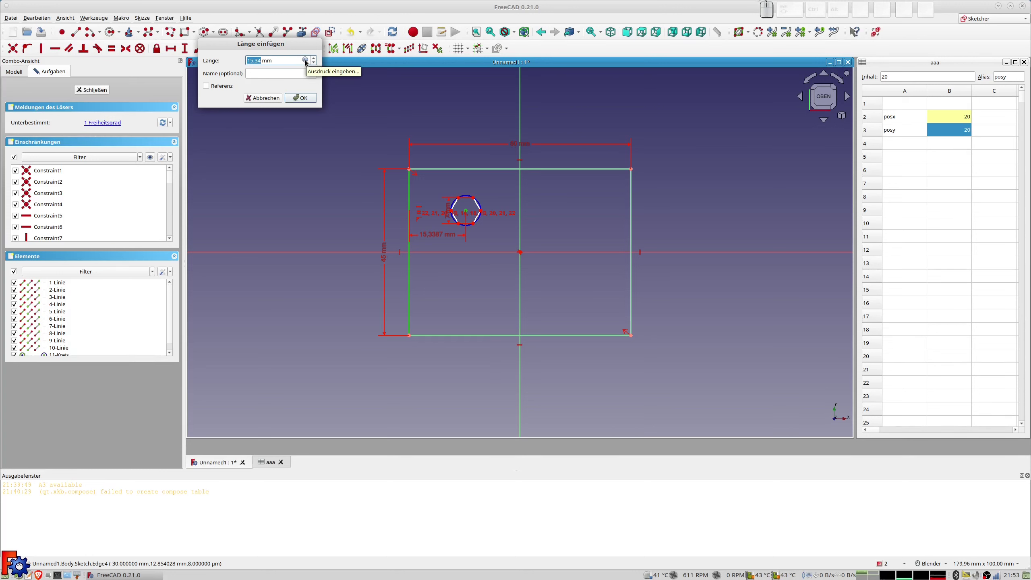
{"action": "left_click", "coordinate": [305, 60]}
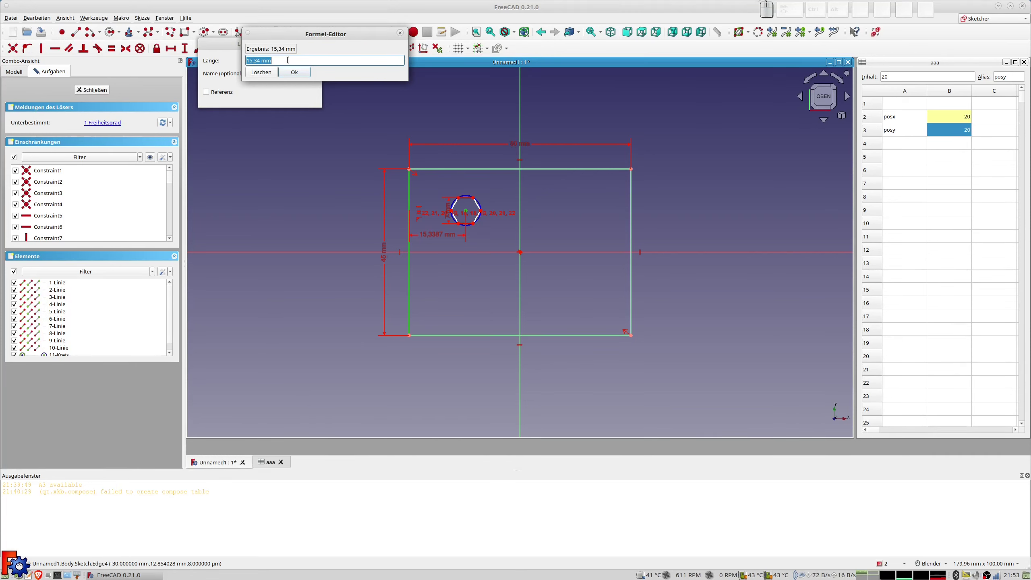
{"action": "type", "text": "aaa."}
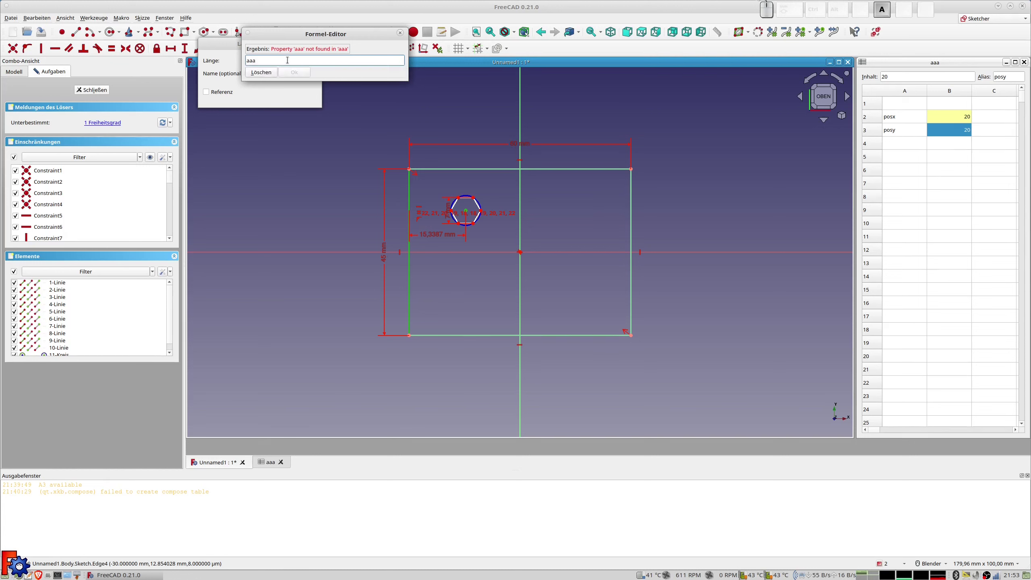
{"action": "type", "text": "posx"}
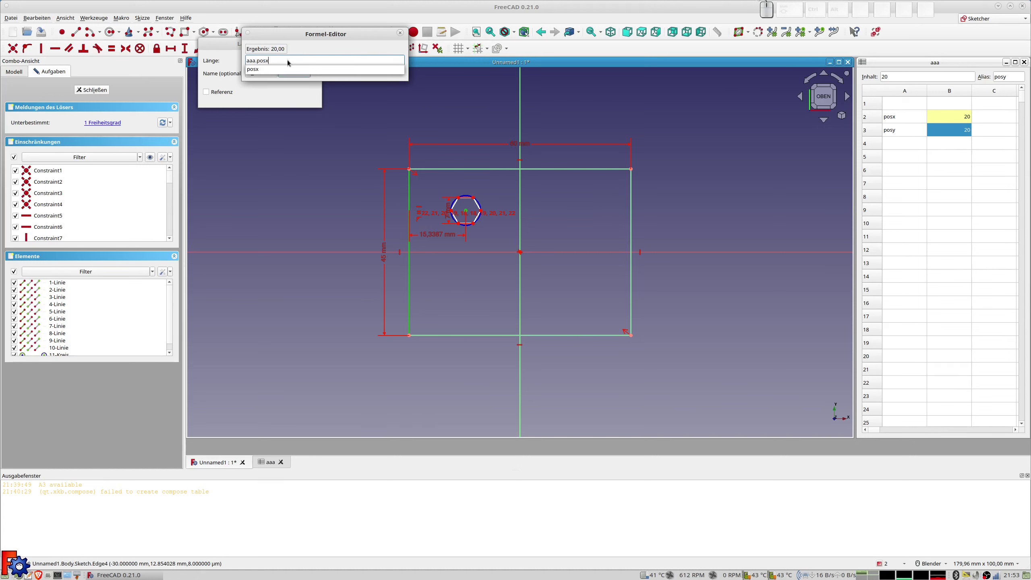
{"action": "key", "text": "Return"}
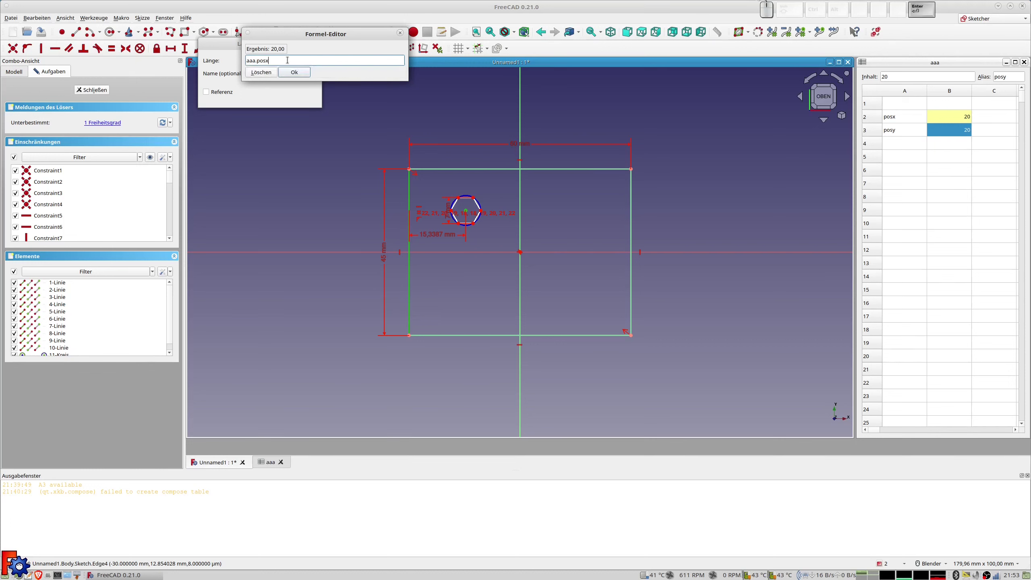
{"action": "left_click", "coordinate": [293, 73]}
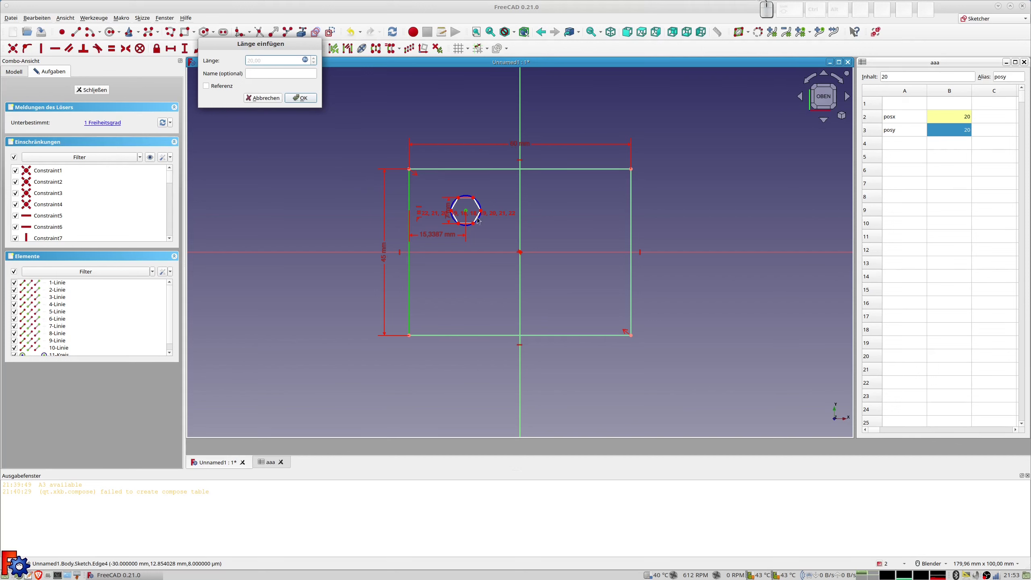
Step: Confirm the horizontal distance, then add a circle-to-top-line distance bound to aaa.posy (20 mm)
{"action": "left_click", "coordinate": [301, 98]}
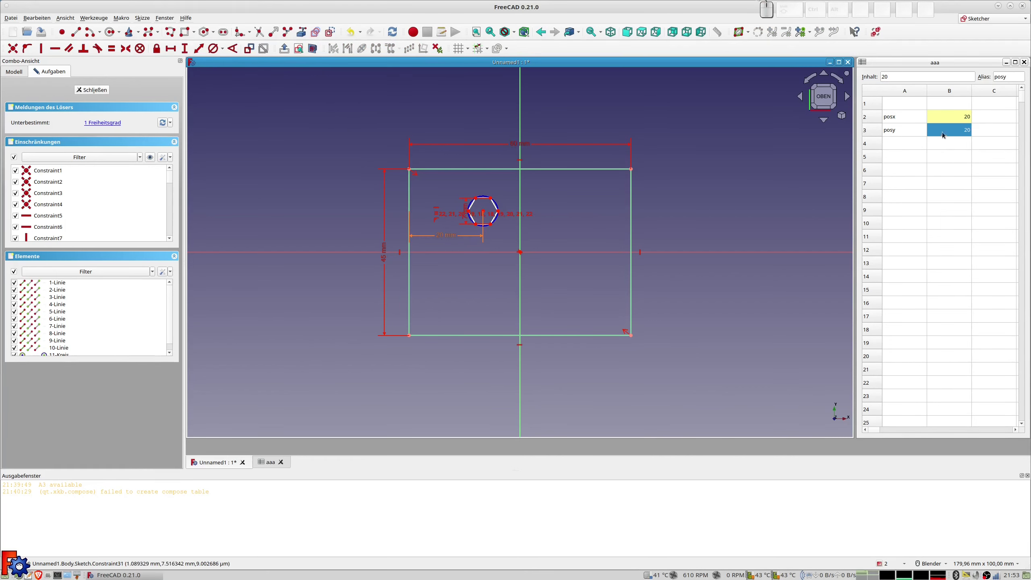
{"action": "left_click", "coordinate": [483, 212]}
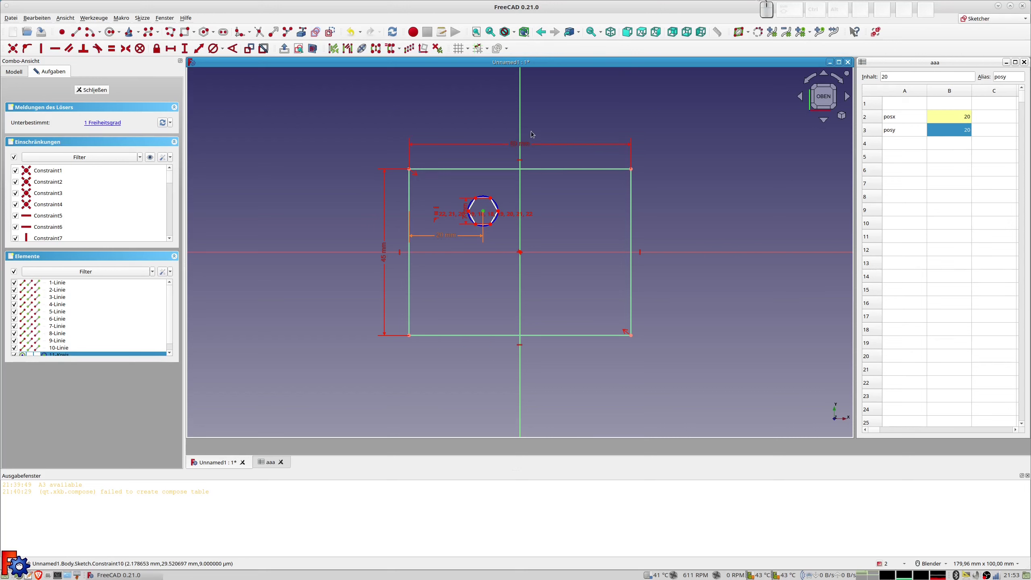
{"action": "left_click", "coordinate": [484, 169]}
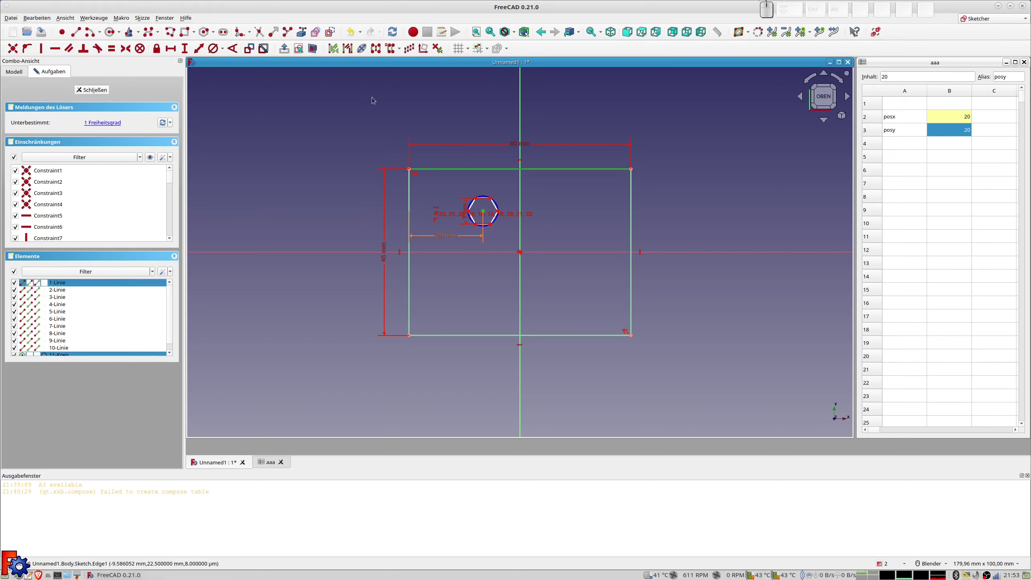
{"action": "left_click", "coordinate": [199, 49]}
{"action": "left_click", "coordinate": [308, 56]}
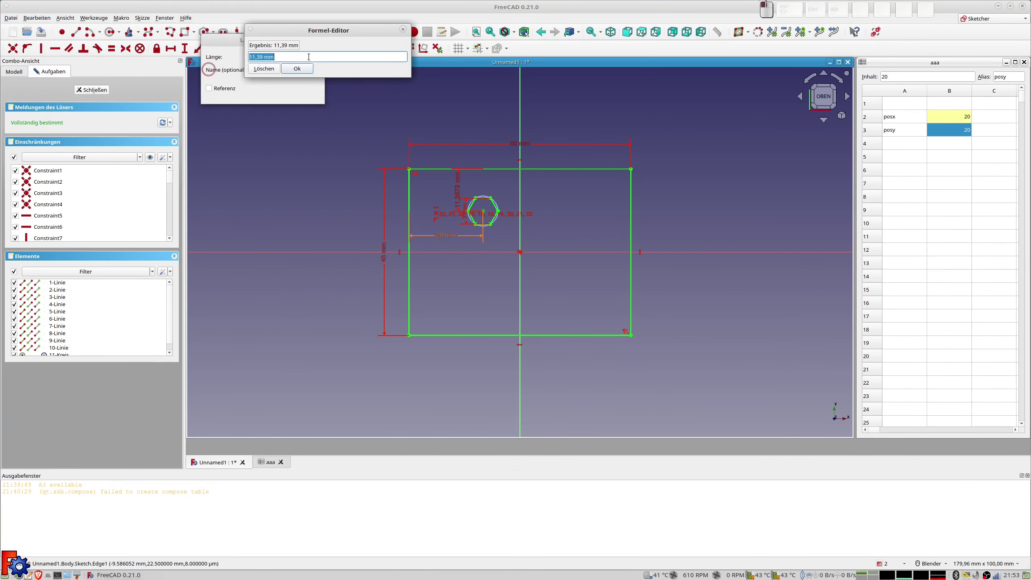
{"action": "type", "text": "a"}
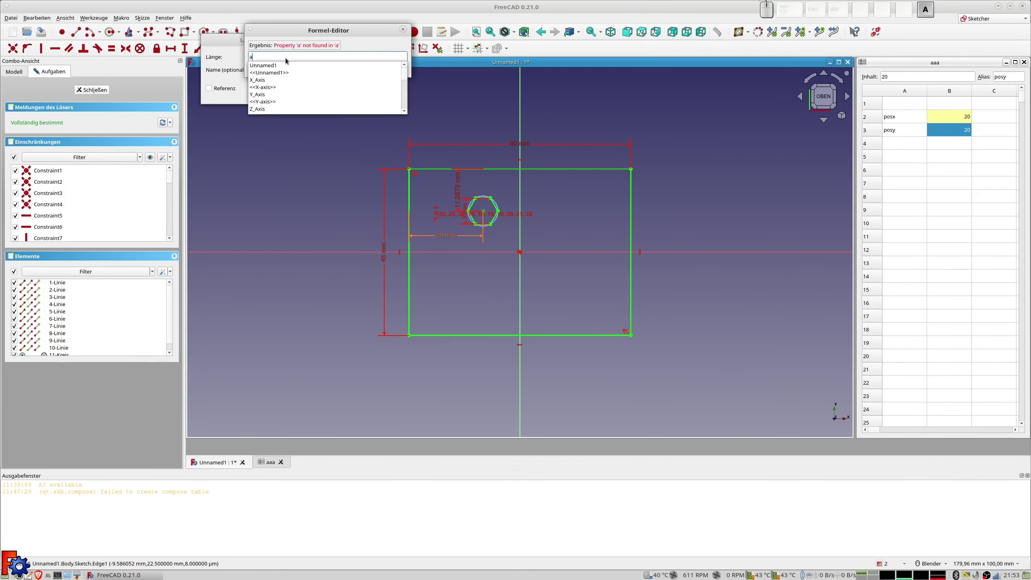
{"action": "type", "text": "aa.po"}
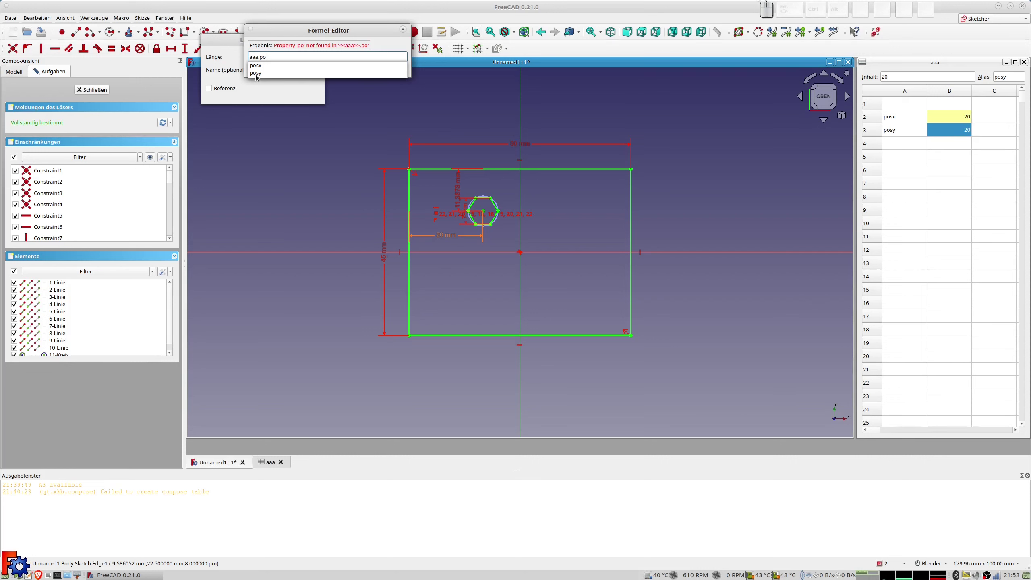
{"action": "left_click", "coordinate": [256, 74]}
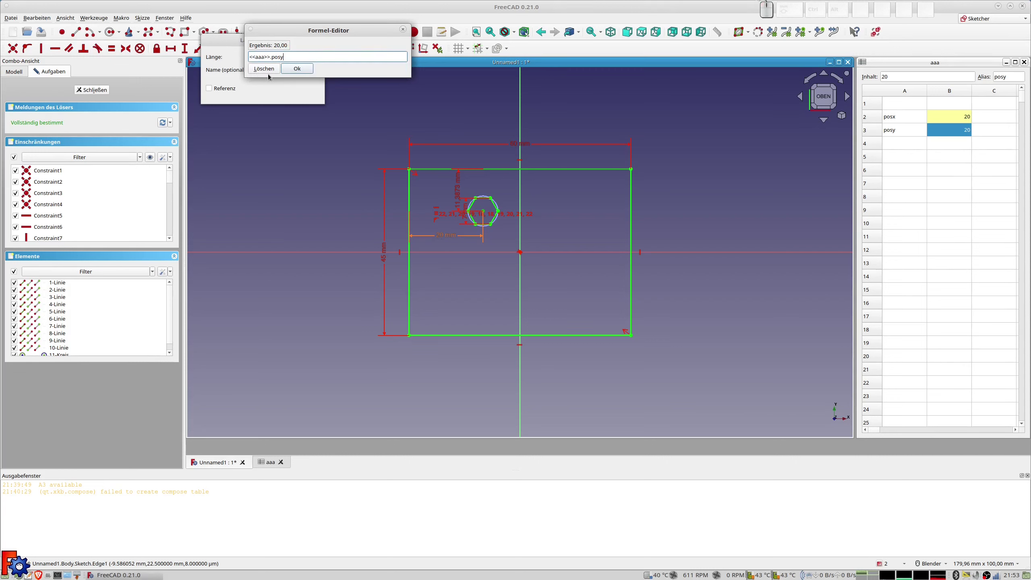
{"action": "left_click", "coordinate": [298, 68]}
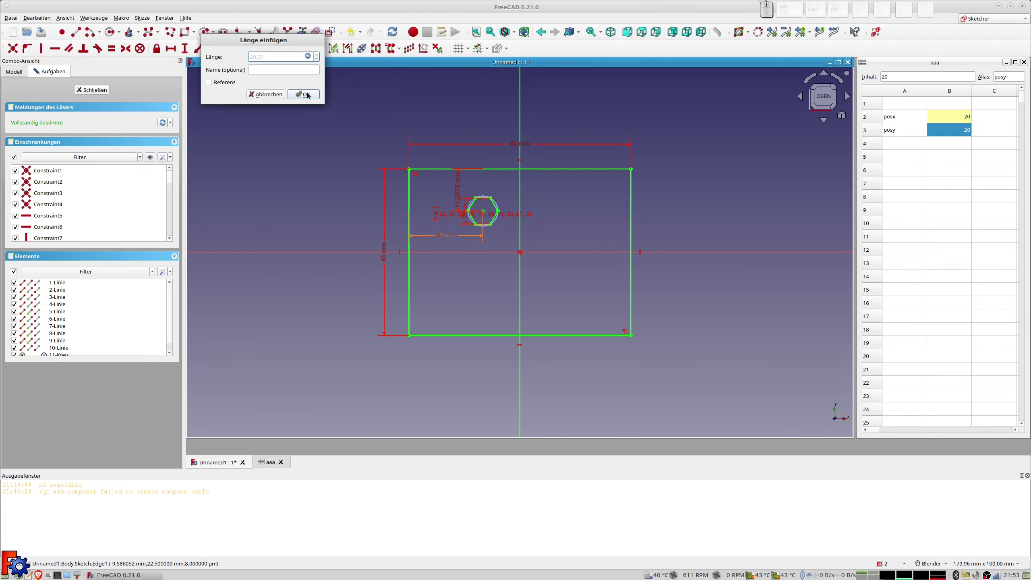
{"action": "left_click", "coordinate": [307, 93]}
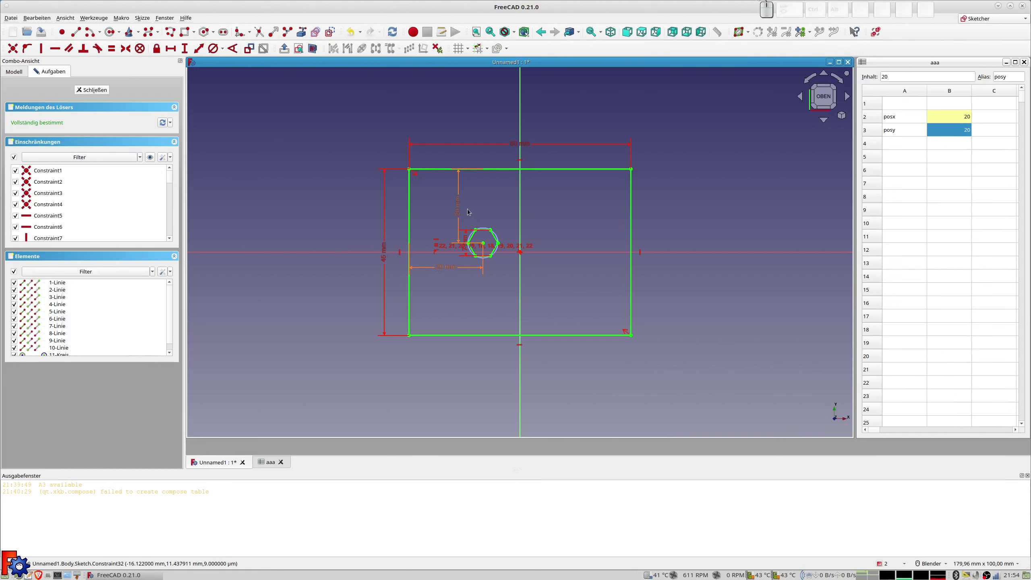
Step: Close the sketch and set posx in cell B2 to 21
{"action": "left_click", "coordinate": [92, 90]}
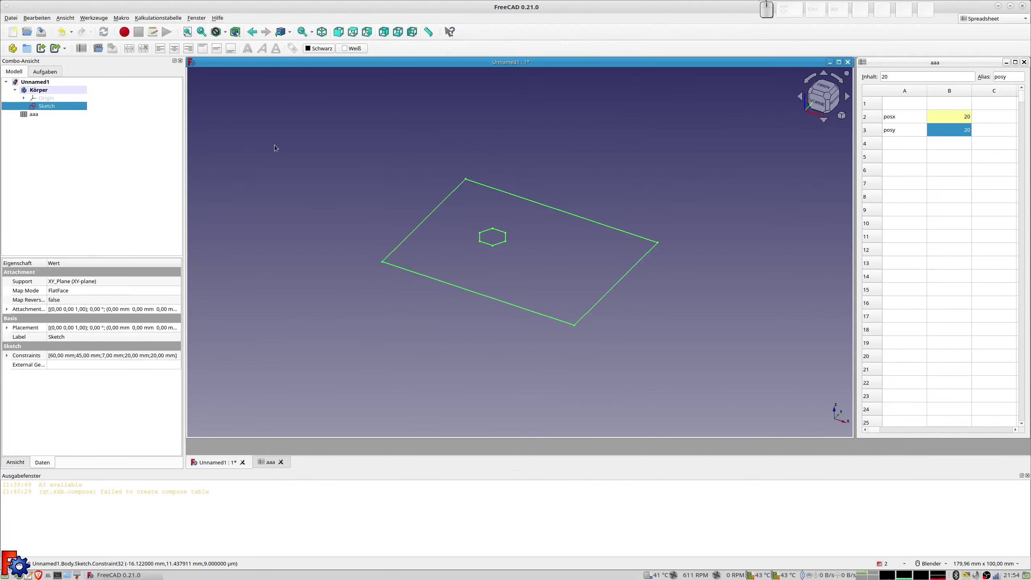
{"action": "left_click", "coordinate": [954, 117]}
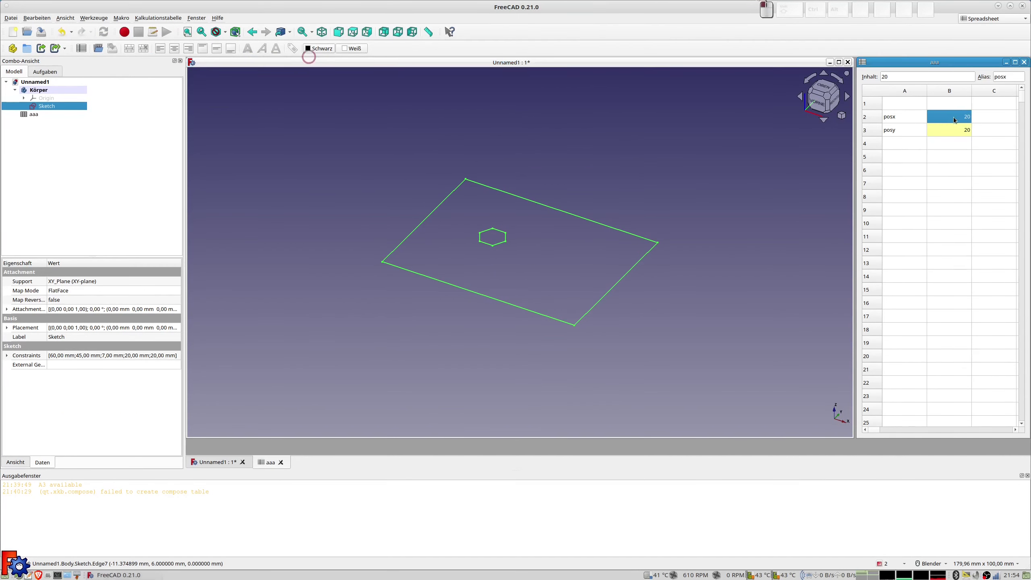
{"action": "type", "text": "21"}
{"action": "key", "text": "Return"}
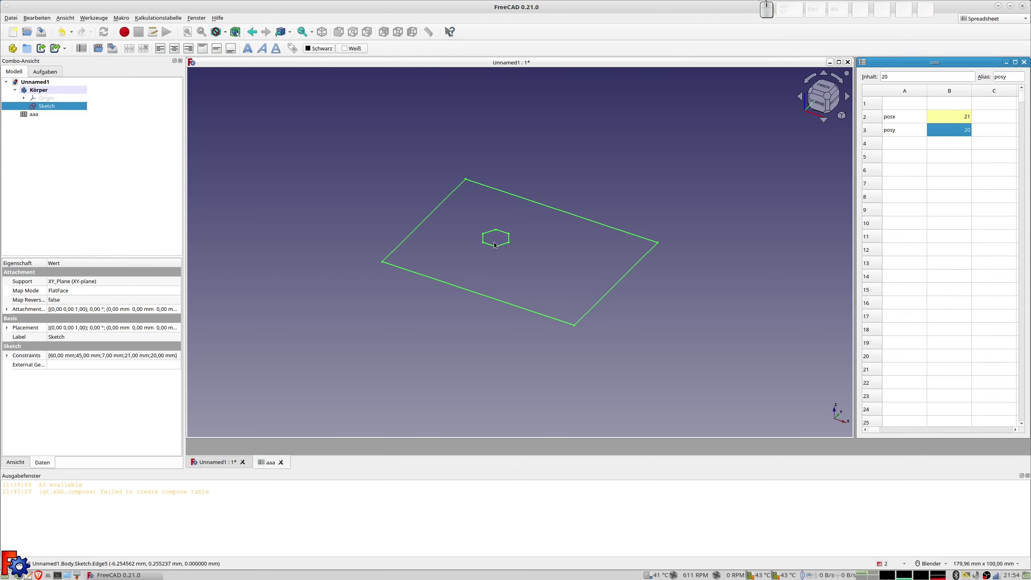
Step: Test posx at 50, then 20, and undo the last change back to 21
{"action": "left_click", "coordinate": [957, 119]}
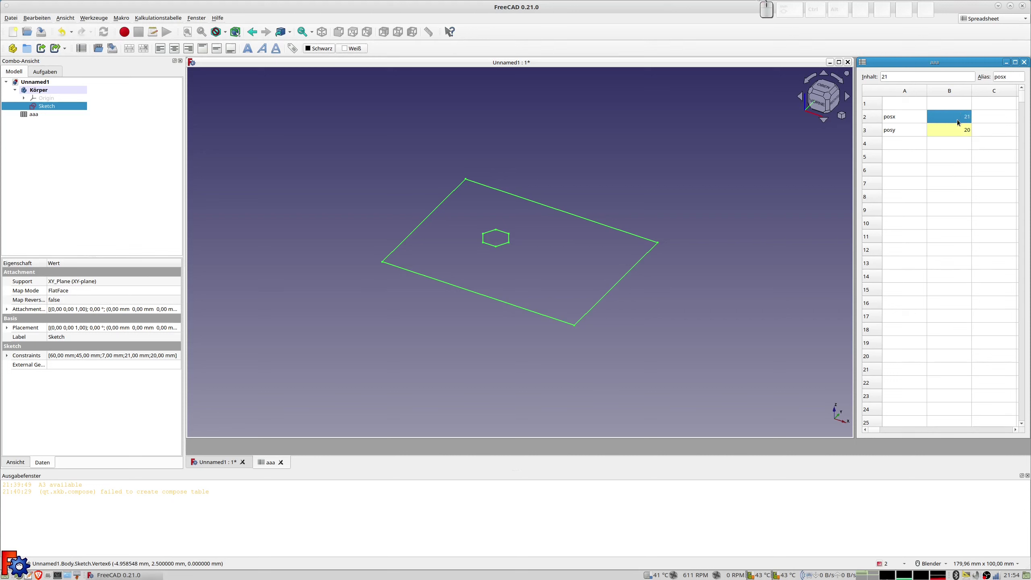
{"action": "type", "text": "50"}
{"action": "key", "text": "Return"}
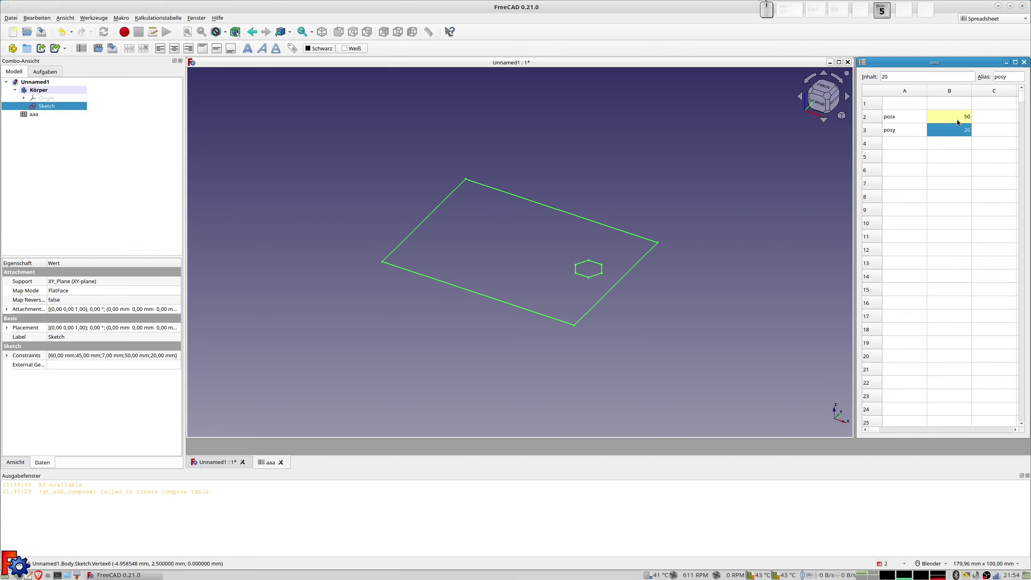
{"action": "left_click", "coordinate": [958, 117]}
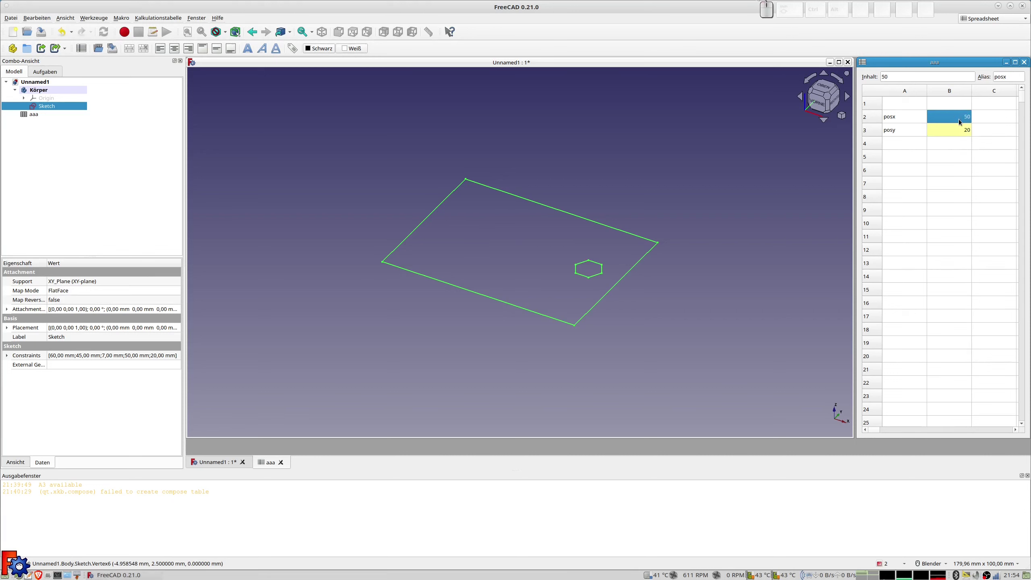
{"action": "type", "text": "20"}
{"action": "key", "text": "Return"}
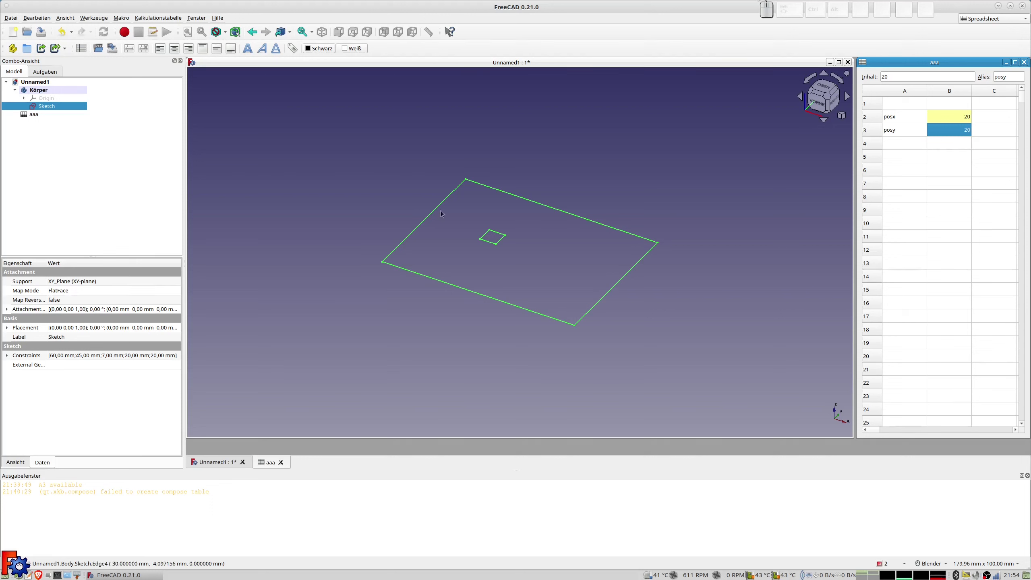
{"action": "key", "text": "ctrl"}
{"action": "key", "text": "ctrl+z"}
{"action": "key", "text": "ctrl+z"}
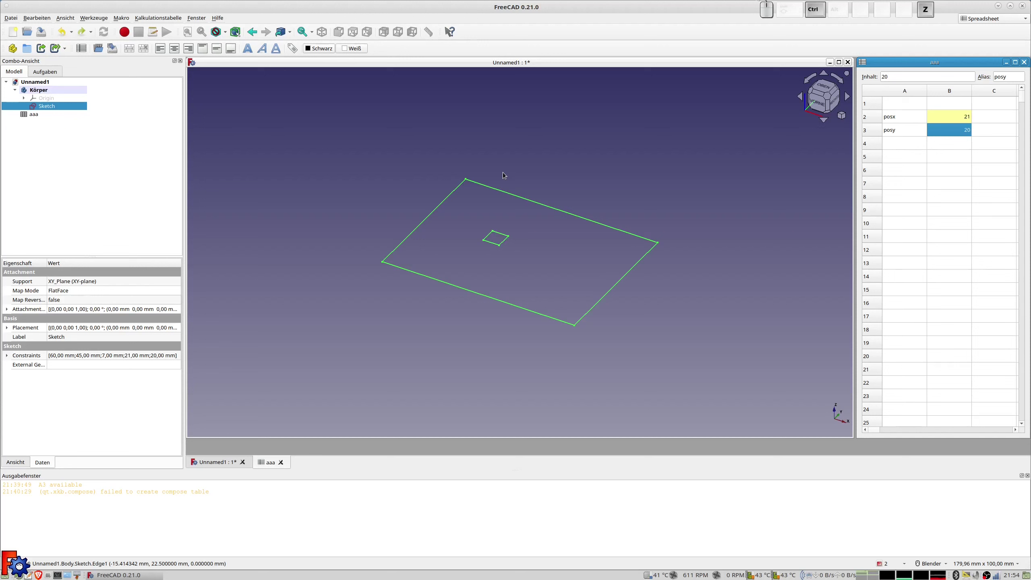
Step: Reopen the sketch and zoom in on the small square and its circle
{"action": "double_click", "coordinate": [517, 269]}
{"action": "scroll", "coordinate": [509, 232], "scroll_direction": "up", "scroll_amount": 3}
{"action": "scroll", "coordinate": [491, 252], "scroll_direction": "up", "scroll_amount": 4}
{"action": "scroll", "coordinate": [490, 249], "scroll_direction": "up", "scroll_amount": 1}
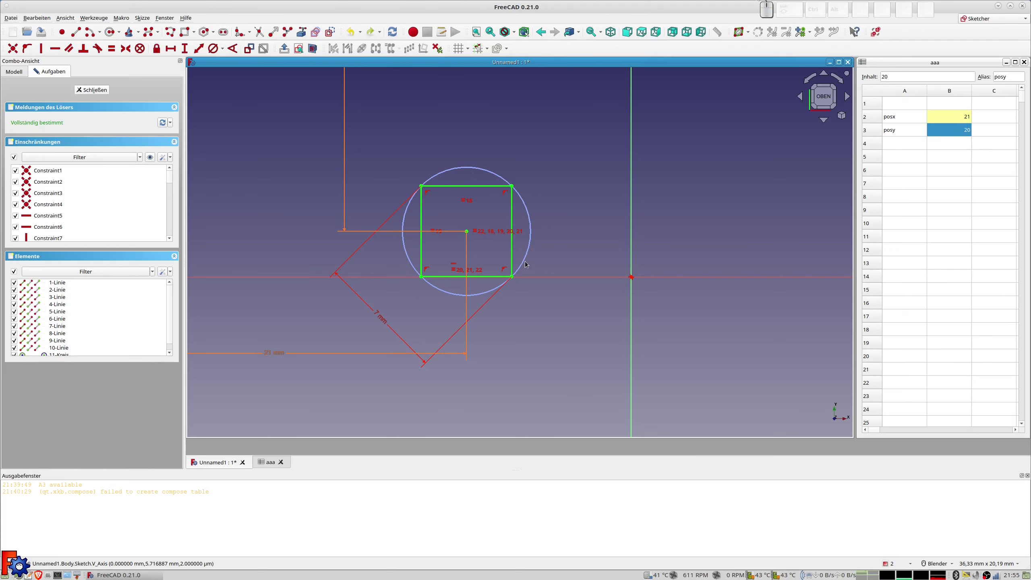
{"action": "scroll", "coordinate": [517, 260], "scroll_direction": "down", "scroll_amount": 5}
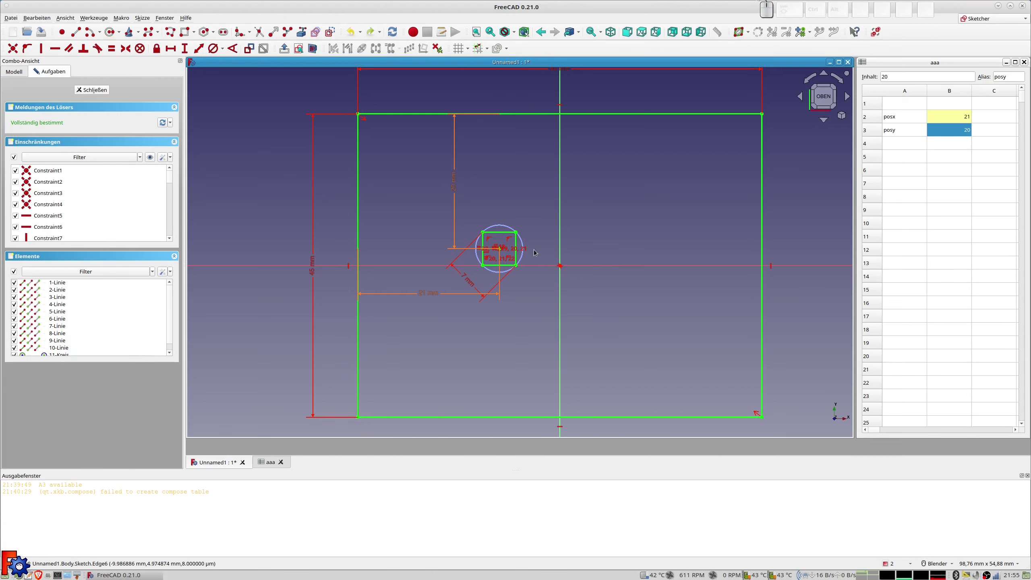
Step: Delete the square's five edges and drag the circle outward to a larger radius
{"action": "left_click", "coordinate": [504, 235]}
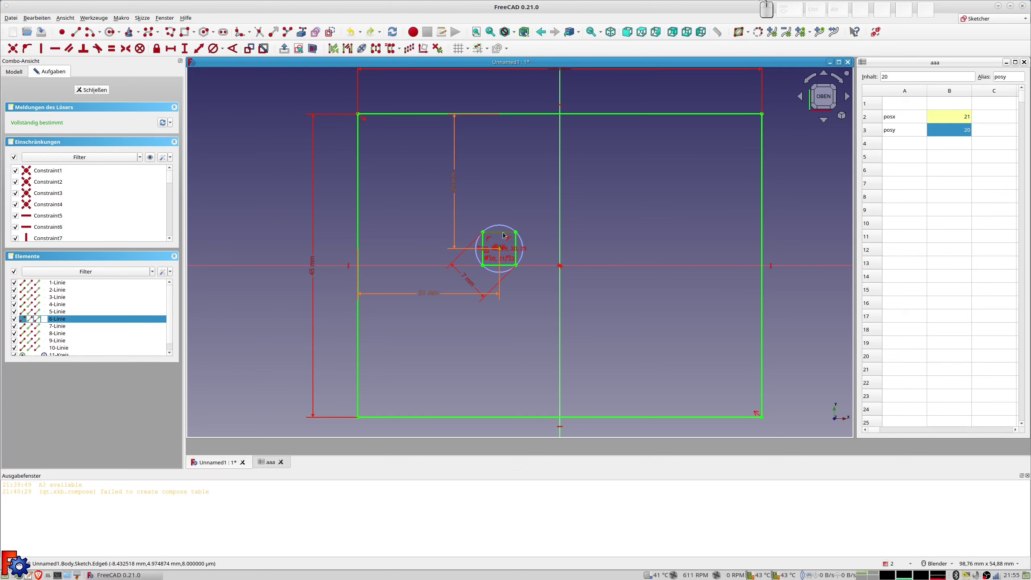
{"action": "key", "text": "Delete"}
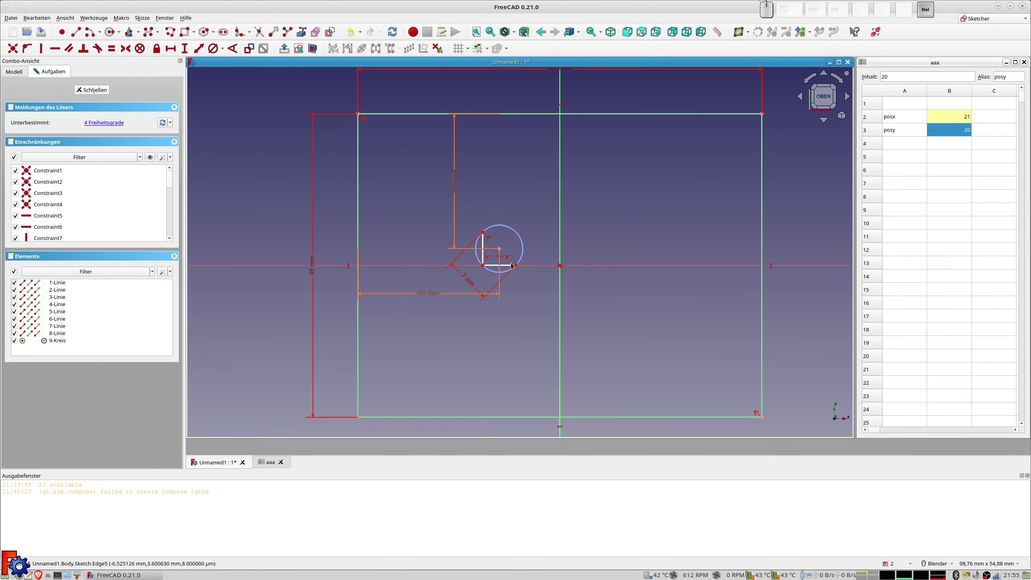
{"action": "left_click", "coordinate": [512, 266]}
{"action": "key", "text": "Delete"}
{"action": "left_click", "coordinate": [483, 247]}
{"action": "key", "text": "Delete"}
{"action": "left_click", "coordinate": [507, 266]}
{"action": "key", "text": "Delete"}
{"action": "left_click", "coordinate": [511, 266]}
{"action": "key", "text": "Delete"}
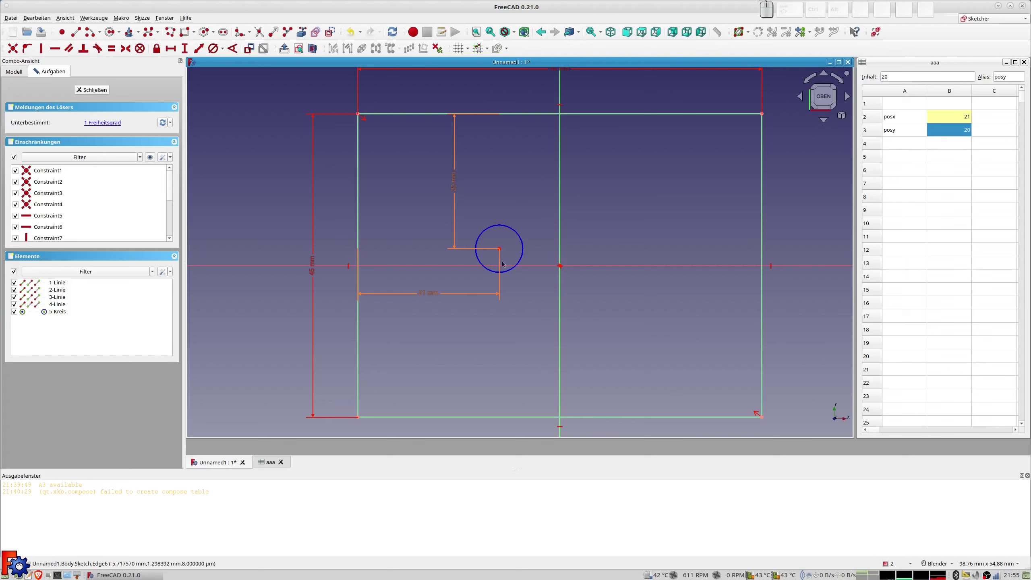
{"action": "scroll", "coordinate": [542, 281], "scroll_direction": "up", "scroll_amount": 1}
{"action": "left_click_drag", "start_coordinate": [518, 235], "coordinate": [533, 230]}
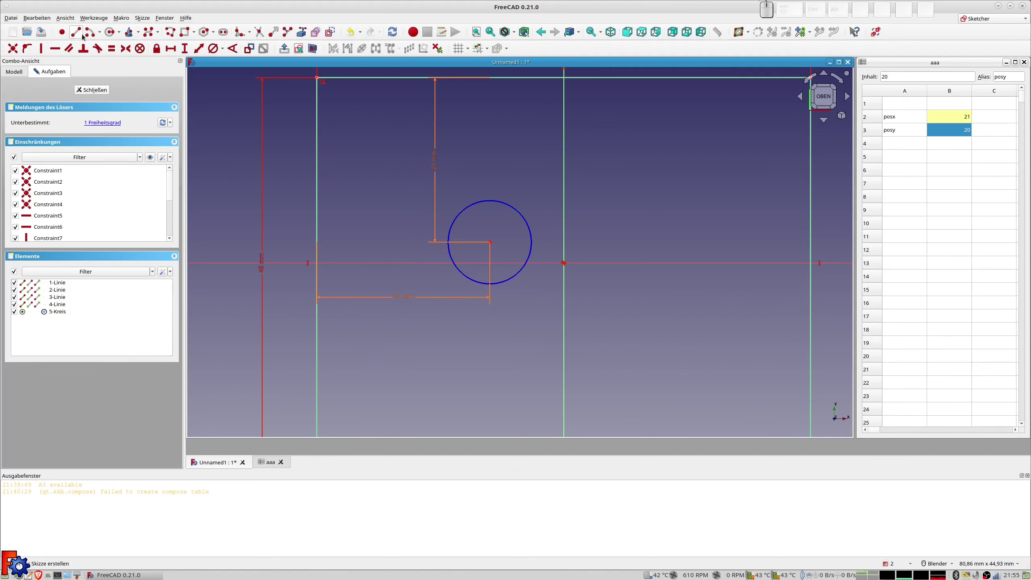
Step: Draw a closed six-point polyline hexagon inscribed in the circle
{"action": "left_click", "coordinate": [161, 35]}
{"action": "left_click", "coordinate": [473, 216]}
{"action": "left_click", "coordinate": [506, 216]}
{"action": "left_click", "coordinate": [523, 243]}
{"action": "left_click", "coordinate": [508, 268]}
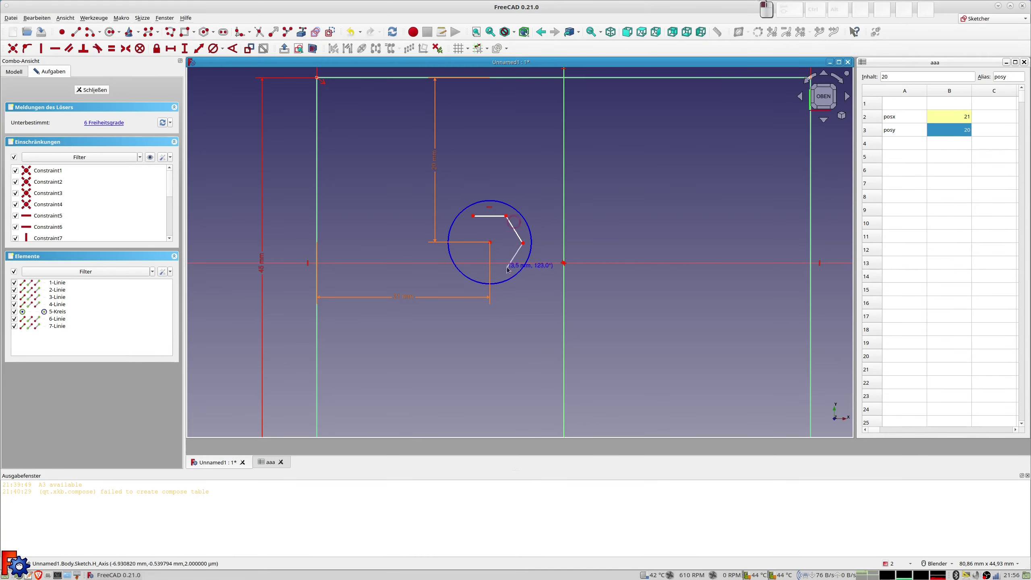
{"action": "left_click", "coordinate": [471, 267]}
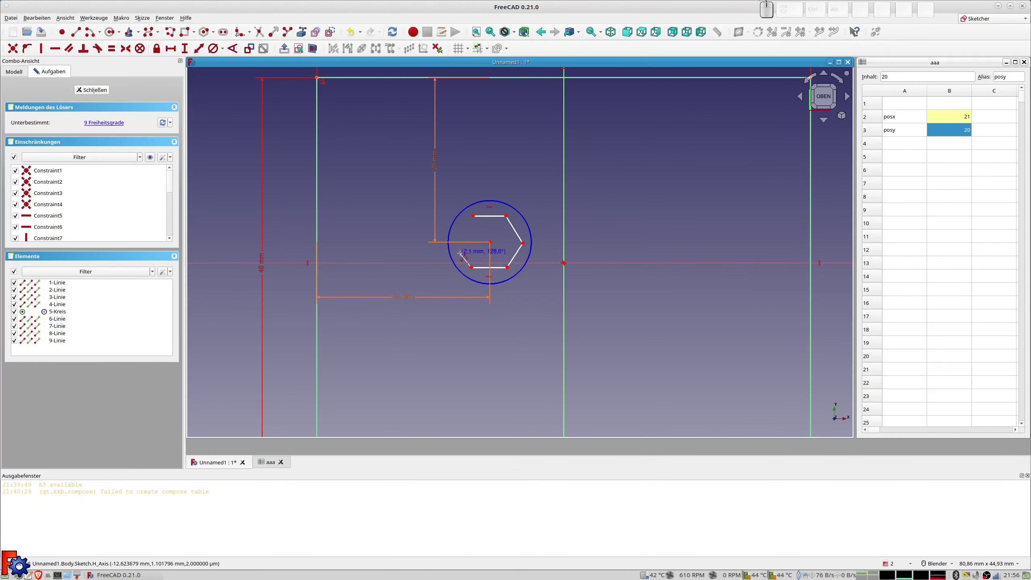
{"action": "left_click", "coordinate": [458, 244]}
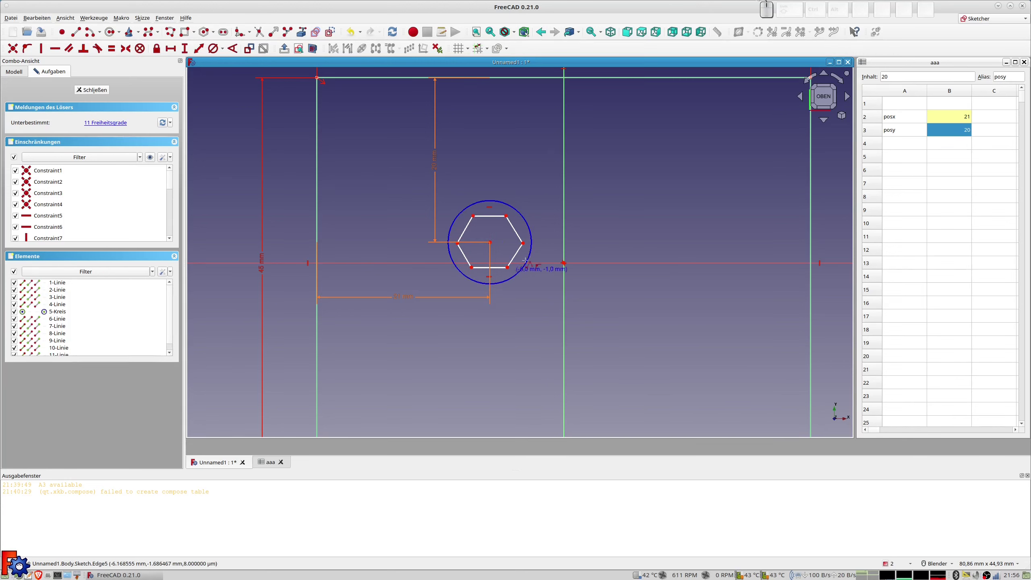
{"action": "scroll", "coordinate": [561, 232], "scroll_direction": "up", "scroll_amount": 2}
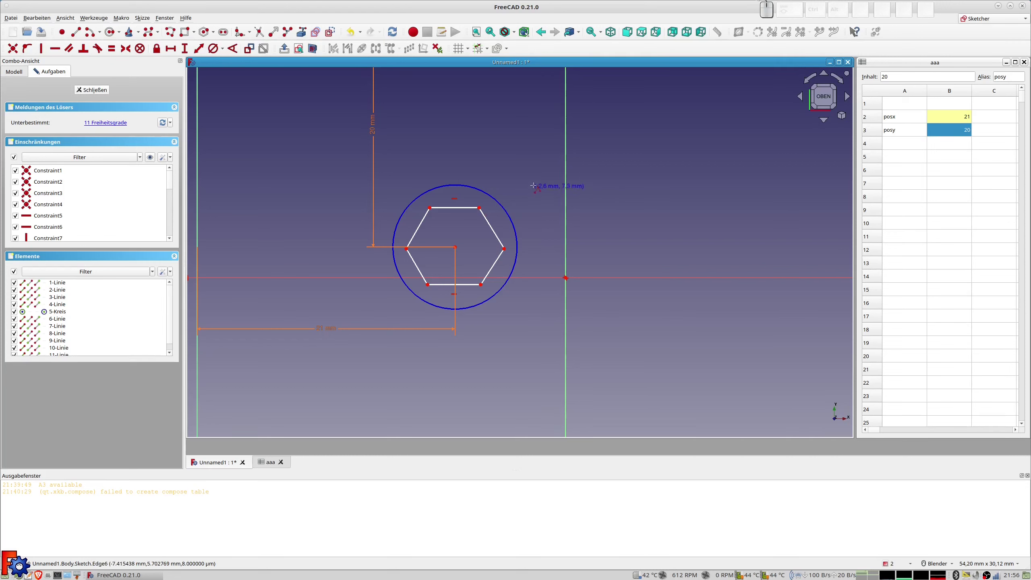
Step: Apply an equal-length constraint to all six hexagon edges
{"action": "left_click", "coordinate": [460, 207]}
{"action": "left_click", "coordinate": [489, 223]}
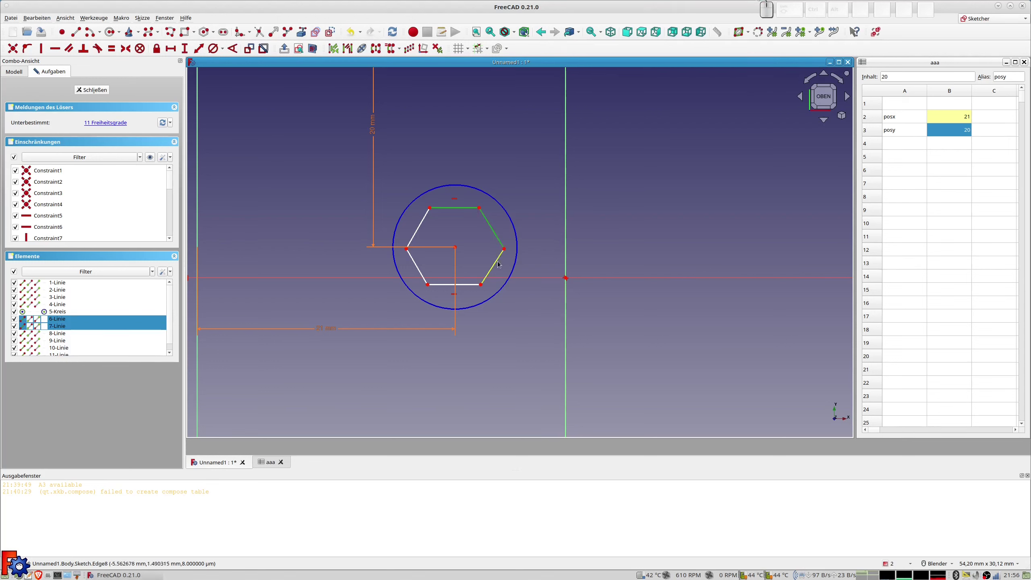
{"action": "left_click", "coordinate": [495, 265]}
{"action": "left_click", "coordinate": [465, 286]}
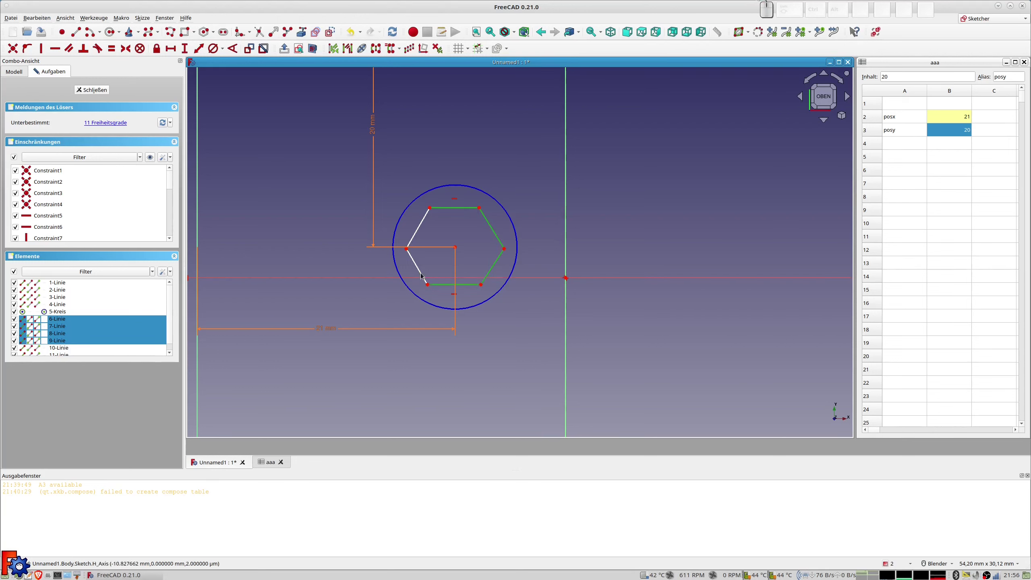
{"action": "left_click", "coordinate": [424, 256]}
{"action": "left_click", "coordinate": [421, 230]}
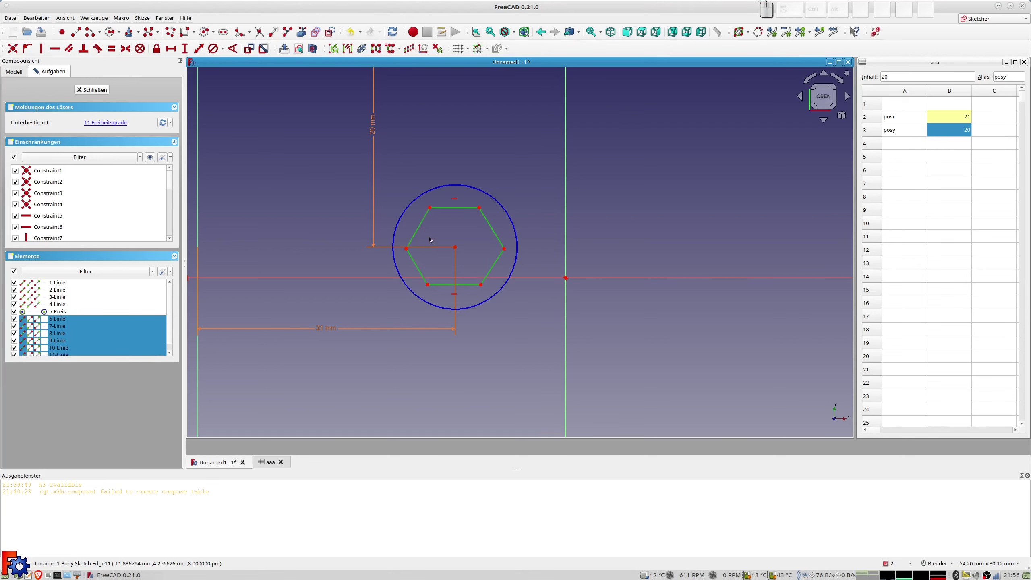
{"action": "key", "text": "e"}
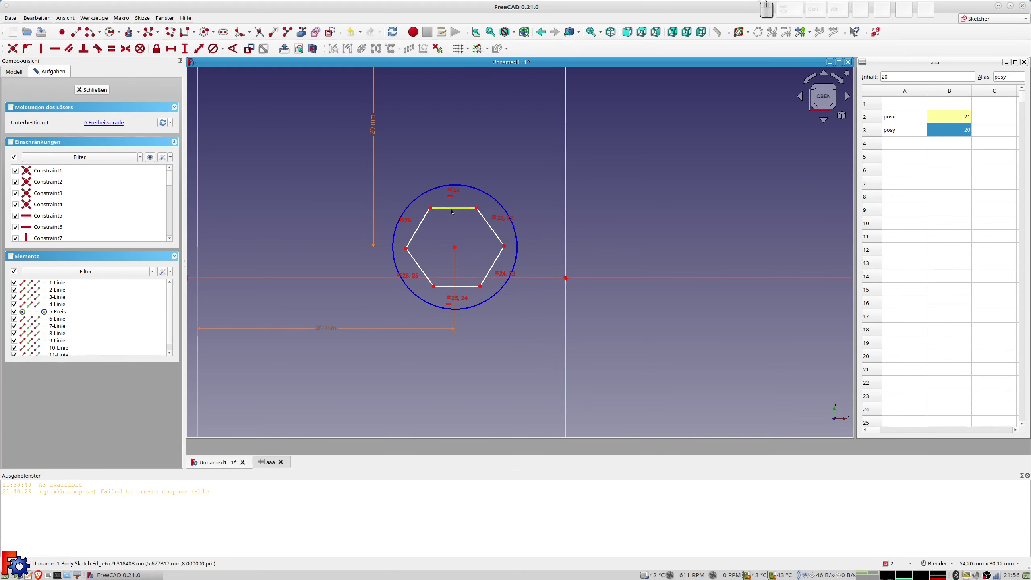
Step: Drag the top edge to test the constraints, then select the top and upper-right edges
{"action": "left_click_drag", "start_coordinate": [454, 208], "coordinate": [477, 223]}
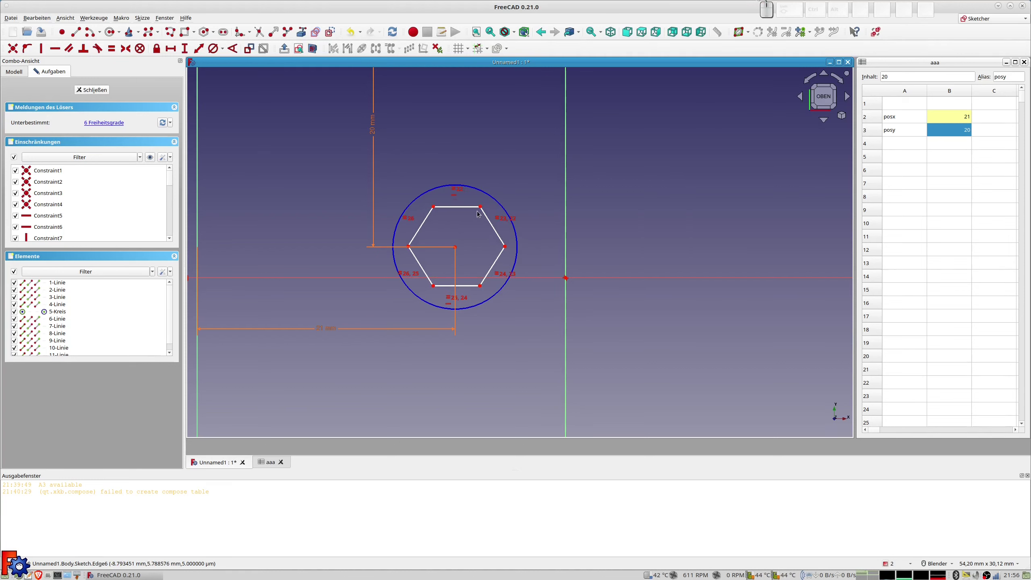
{"action": "left_click", "coordinate": [475, 207]}
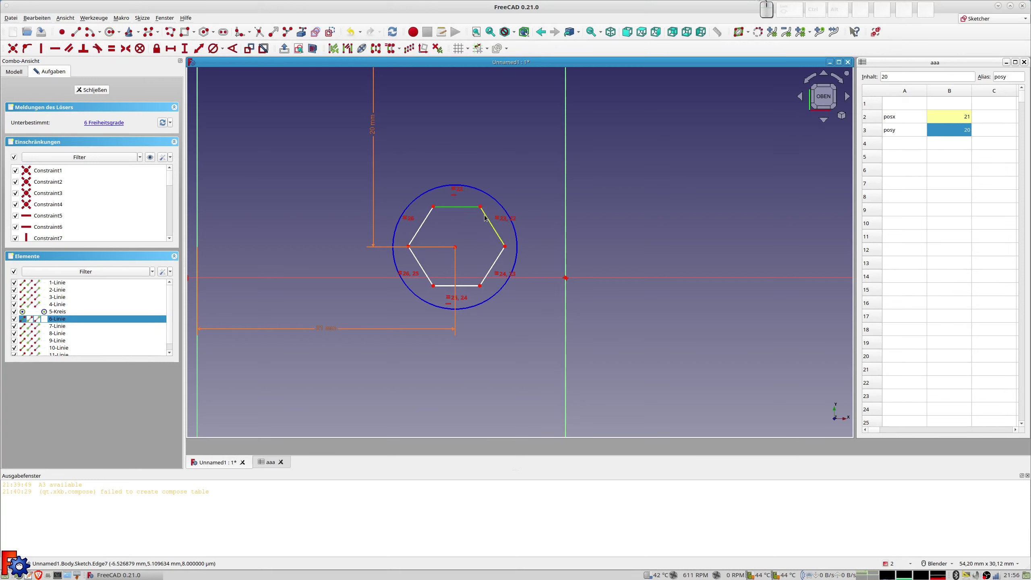
{"action": "left_click", "coordinate": [484, 219]}
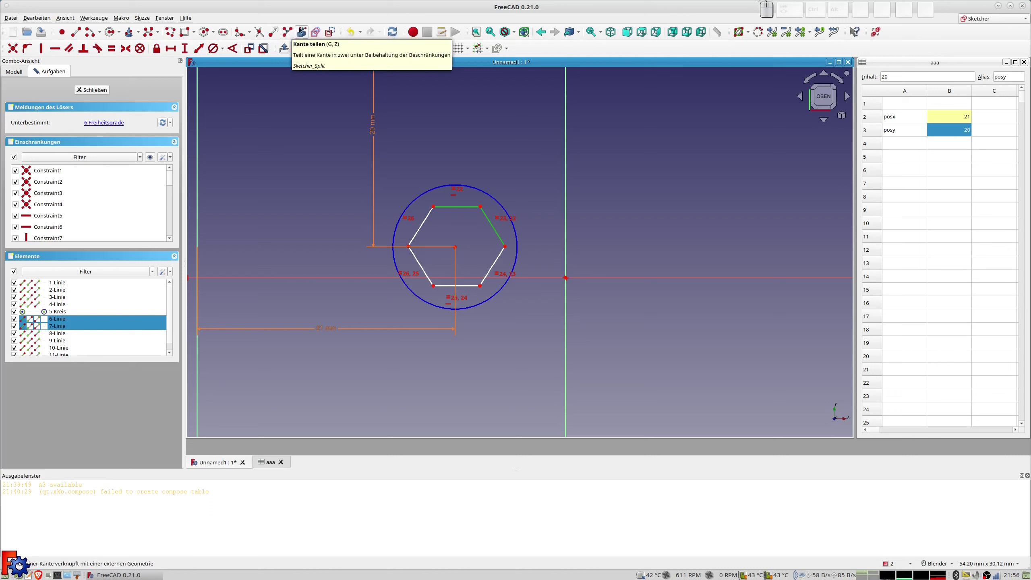
Step: Constrain the angle between the top and upper-right edges to 120° and reposition its label
{"action": "left_click", "coordinate": [233, 48]}
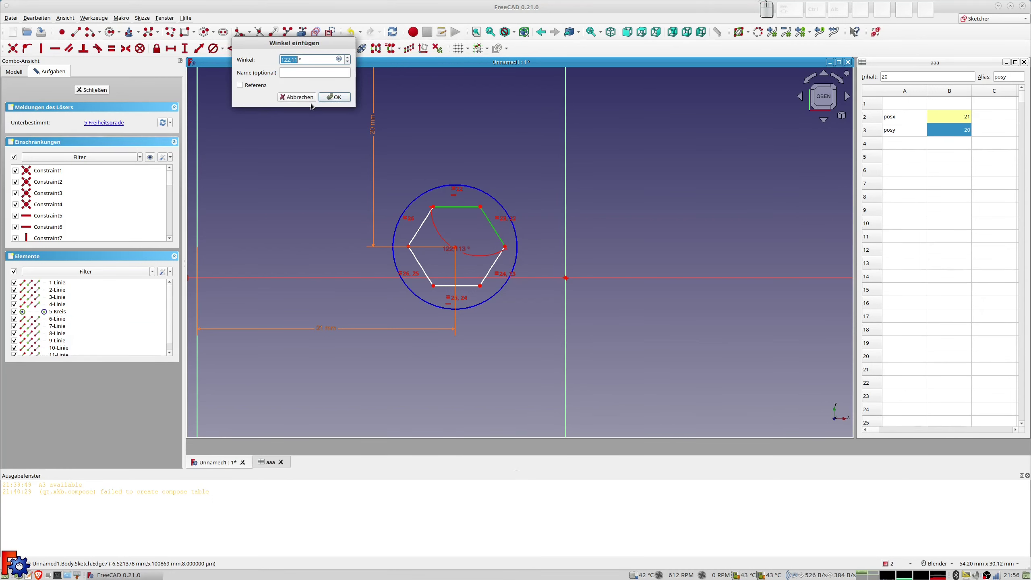
{"action": "type", "text": "1"}
{"action": "type", "text": "20"}
{"action": "key", "text": "Return"}
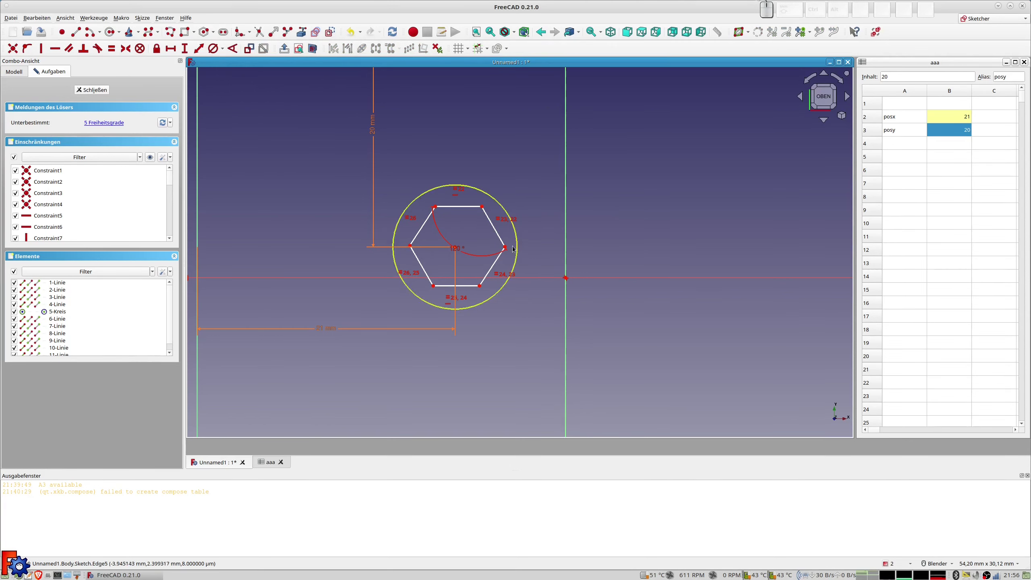
{"action": "left_click_drag", "start_coordinate": [459, 252], "coordinate": [475, 226]}
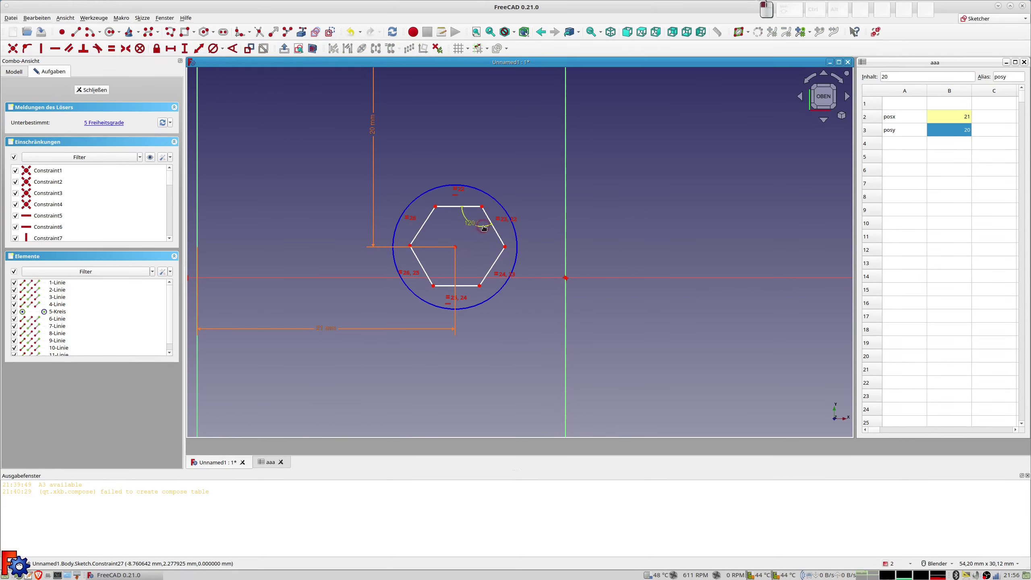
Step: Set a 120° angle between the upper-right and lower-right edges
{"action": "left_click", "coordinate": [503, 245]}
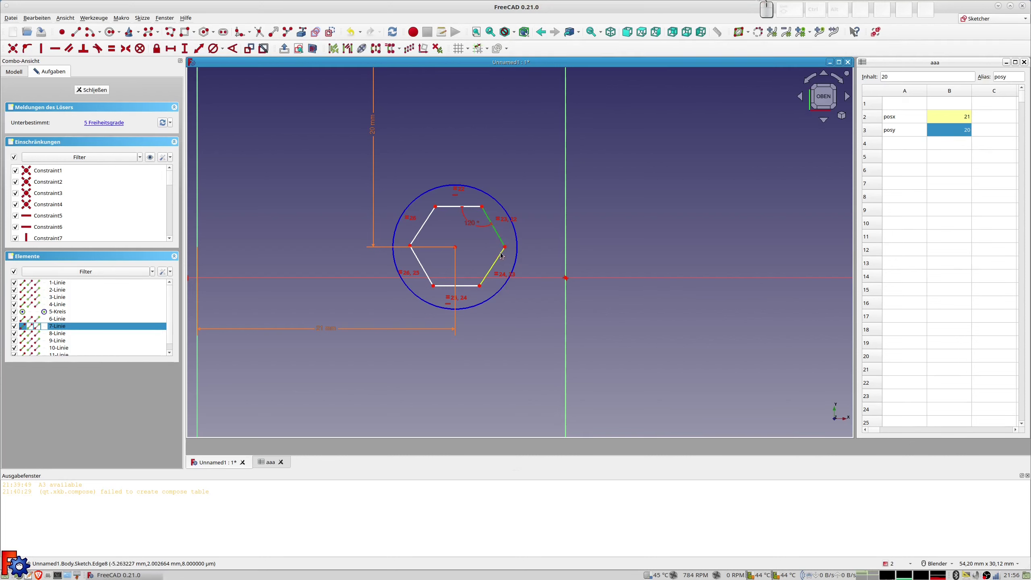
{"action": "left_click", "coordinate": [493, 267]}
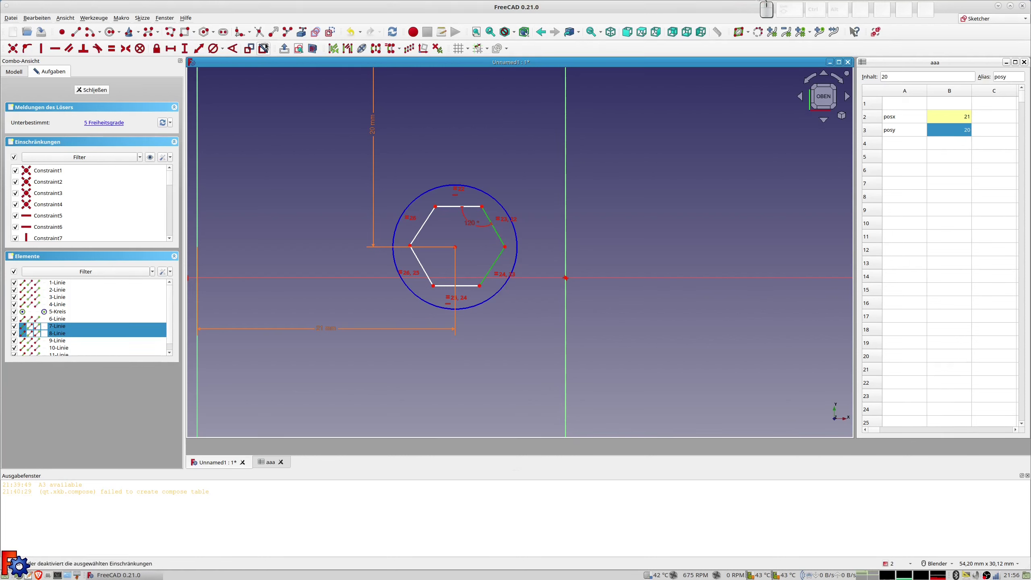
{"action": "left_click", "coordinate": [232, 49]}
{"action": "type", "text": "120"}
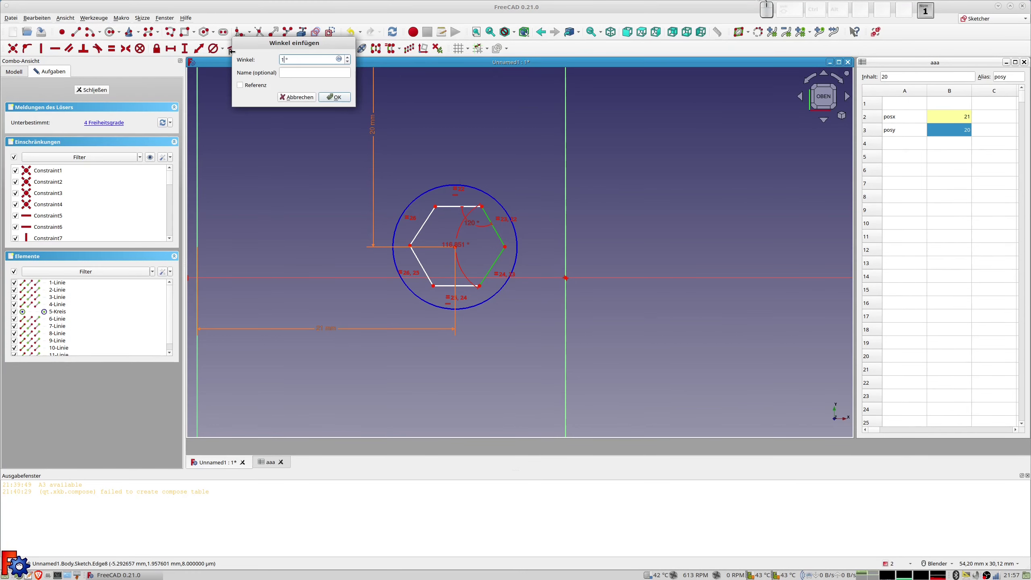
{"action": "key", "text": "Return"}
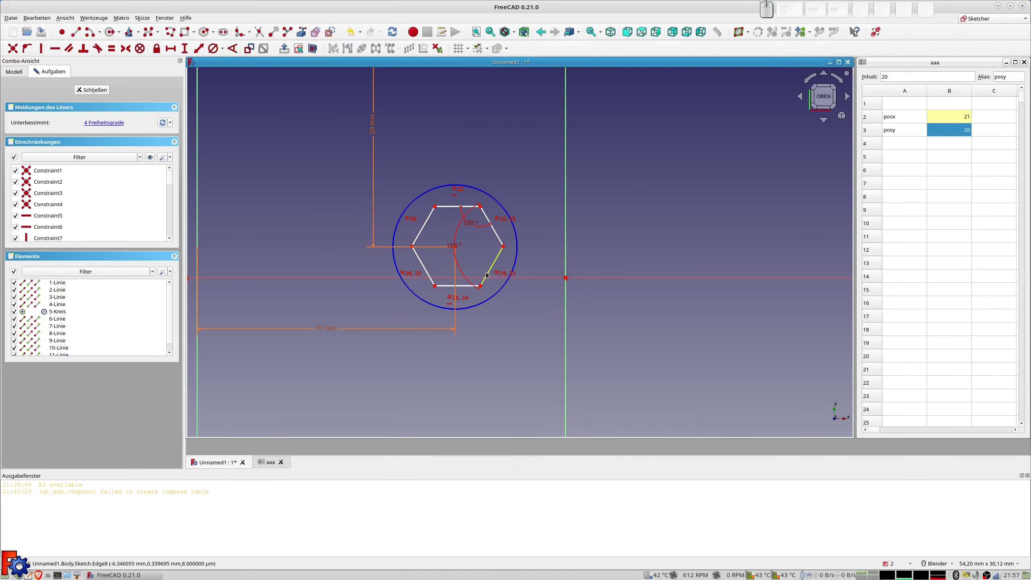
Step: Try an angle between the lower-right and bottom edges, then cancel it as redundant
{"action": "left_click", "coordinate": [493, 265]}
{"action": "left_click", "coordinate": [468, 289]}
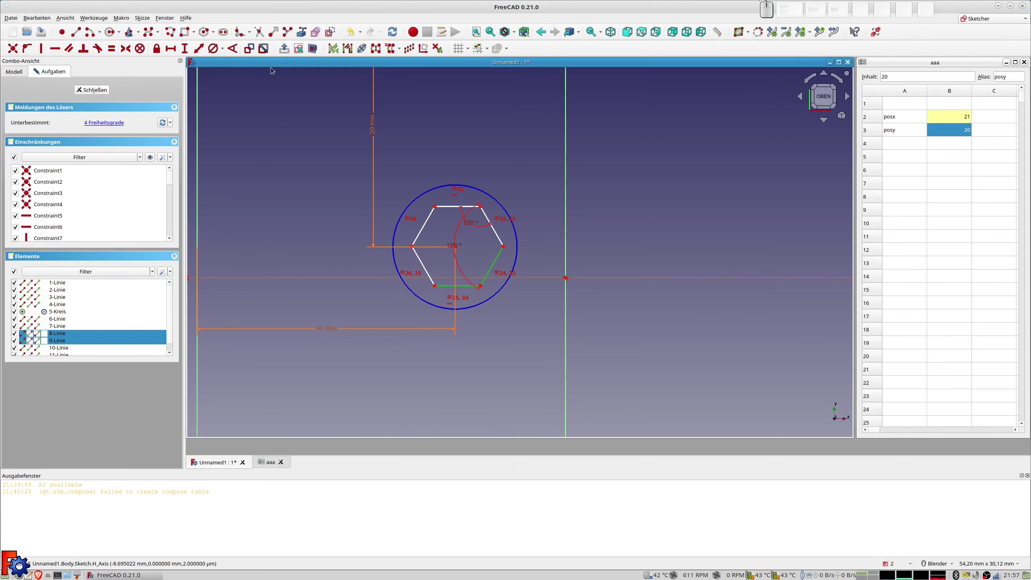
{"action": "left_click", "coordinate": [231, 49]}
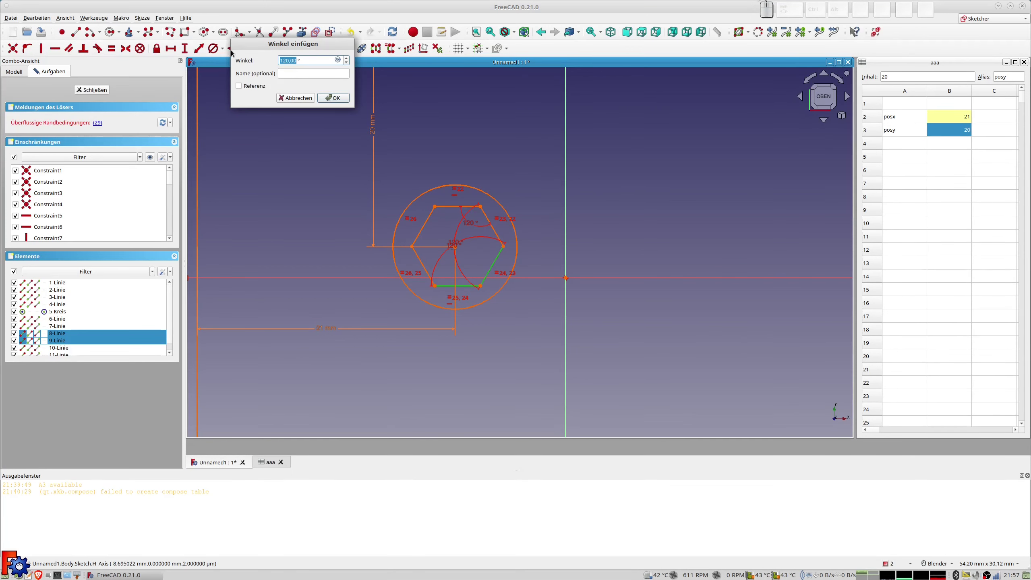
{"action": "left_click", "coordinate": [303, 97]}
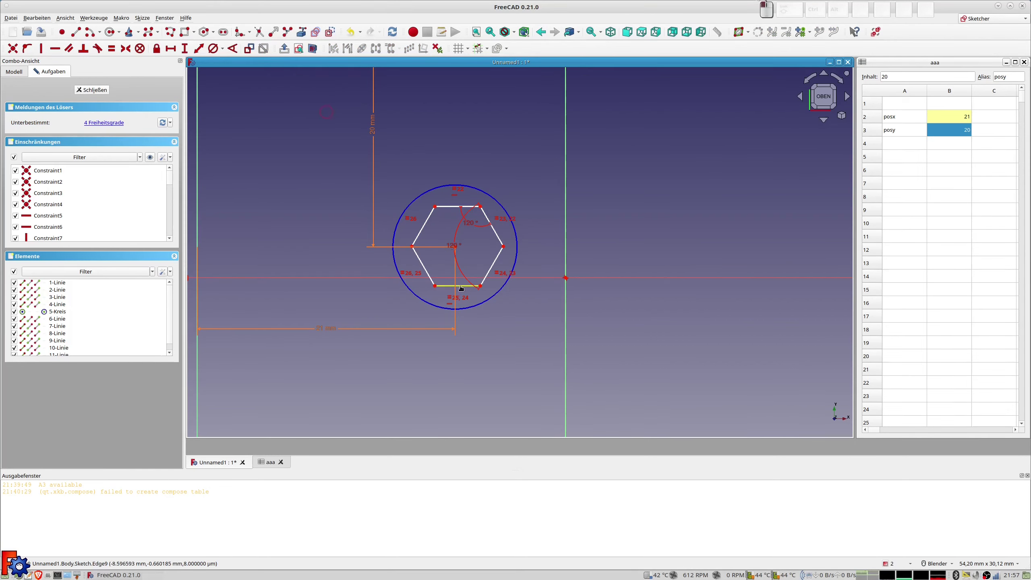
Step: Move the hexagon right of the circle and start a distance dimension between its right-hand corners
{"action": "left_click_drag", "start_coordinate": [460, 288], "coordinate": [646, 243]}
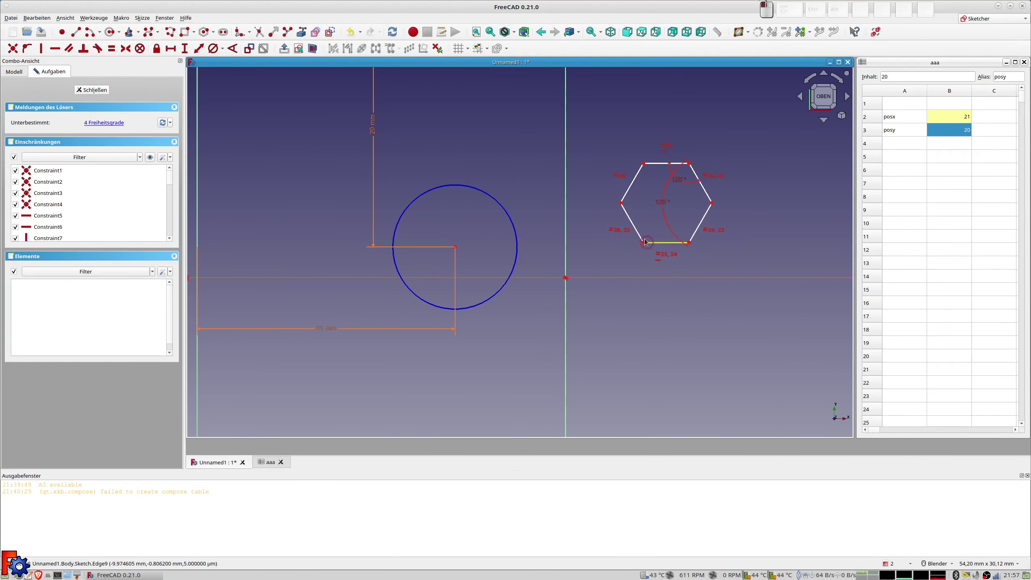
{"action": "left_click_drag", "start_coordinate": [624, 203], "coordinate": [614, 210]}
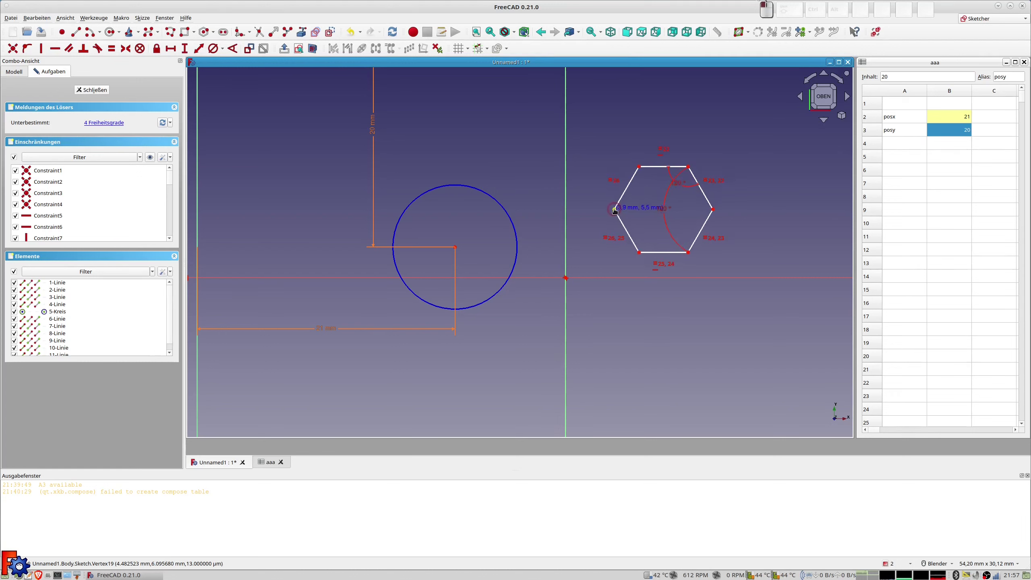
{"action": "left_click", "coordinate": [688, 167]}
{"action": "left_click", "coordinate": [687, 253]}
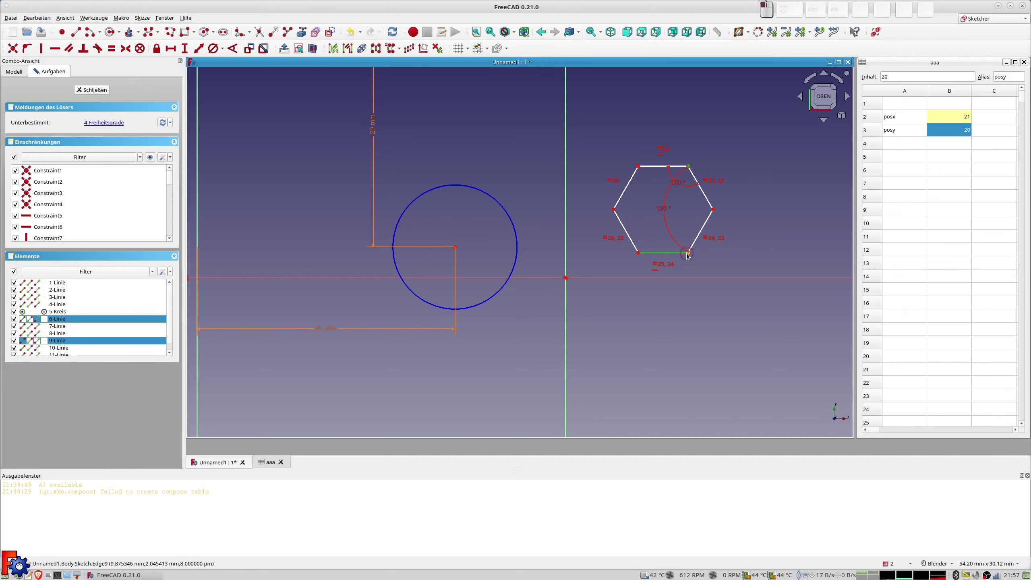
{"action": "key", "text": "Escape"}
{"action": "left_click", "coordinate": [688, 253]}
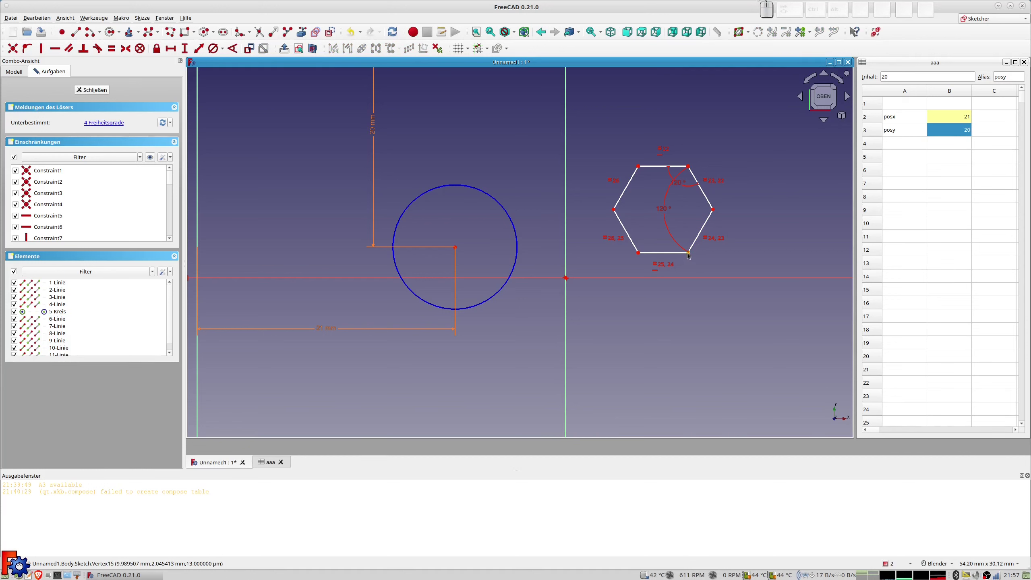
{"action": "left_click", "coordinate": [688, 167]}
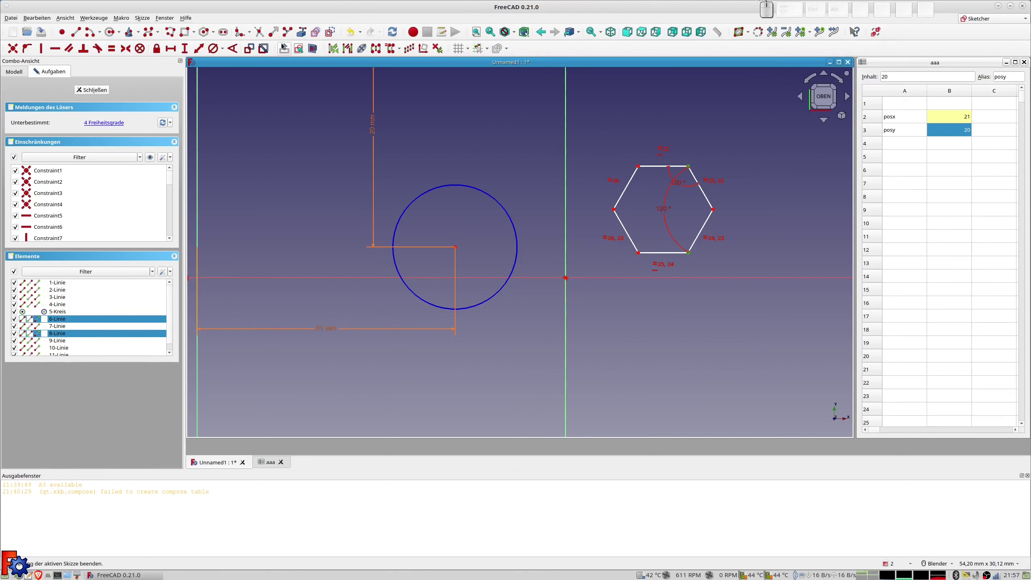
{"action": "left_click", "coordinate": [204, 51]}
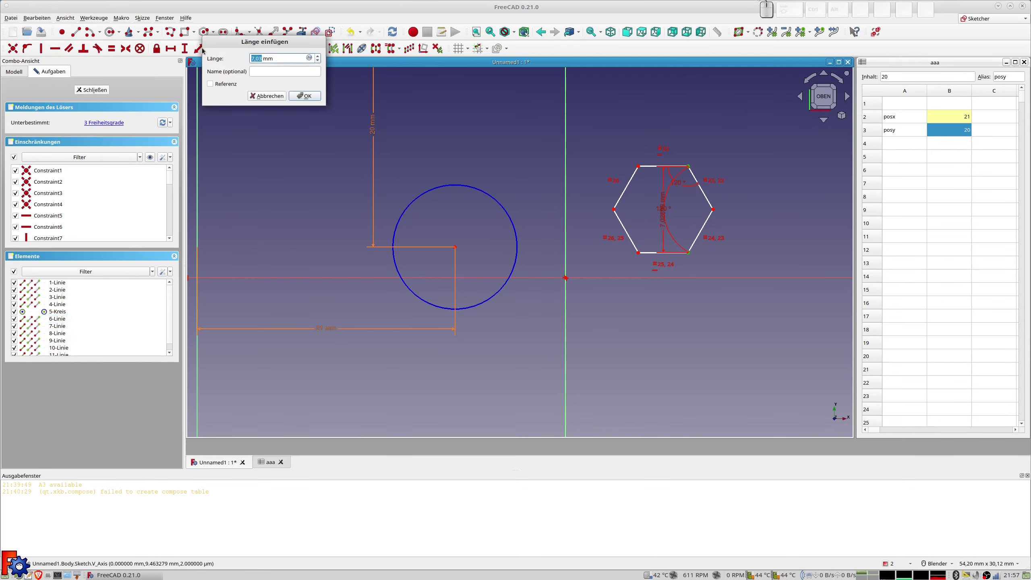
Step: Undo the stray distance constraint and orbit back to a top-down view of the sketch
{"action": "key", "text": "Return"}
{"action": "key", "text": "3"}
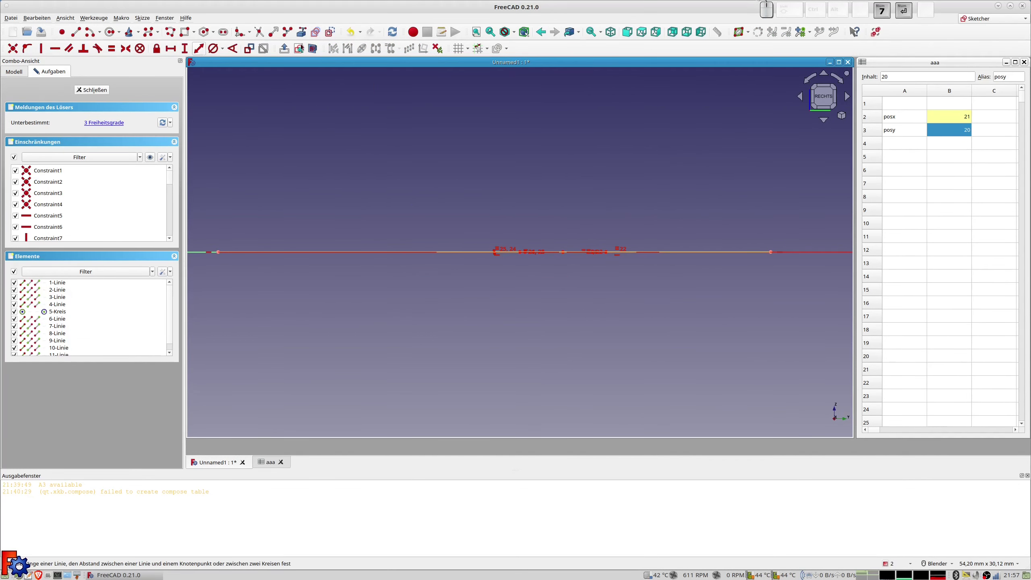
{"action": "key", "text": "ctrl+z"}
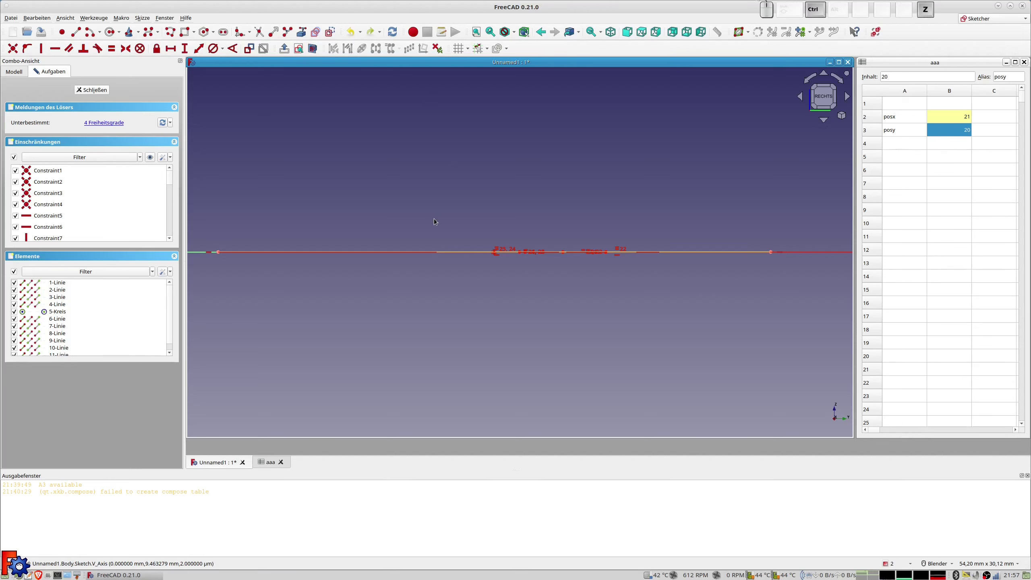
{"action": "scroll", "coordinate": [654, 287], "scroll_direction": "down", "scroll_amount": 5}
{"action": "scroll", "coordinate": [648, 286], "scroll_direction": "up", "scroll_amount": 3}
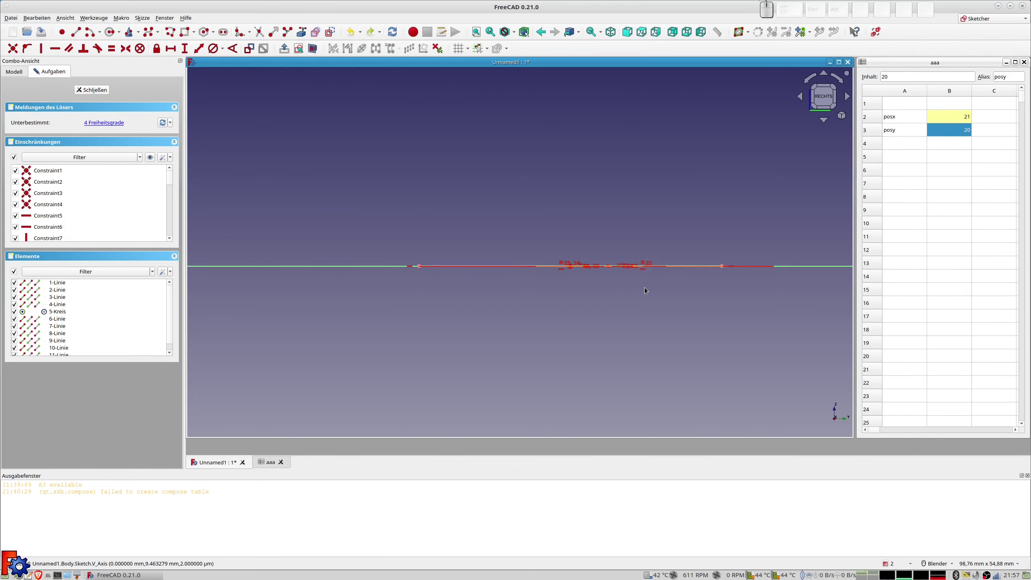
{"action": "key", "text": "ctrl+z"}
{"action": "mouse_move", "coordinate": [627, 278]}
{"action": "middle_mouse_down"}
{"action": "mouse_move", "coordinate": [610, 292]}
{"action": "mouse_move", "coordinate": [605, 281]}
{"action": "middle_mouse_up"}
{"action": "middle_click_drag", "start_coordinate": [596, 226], "coordinate": [601, 237]}
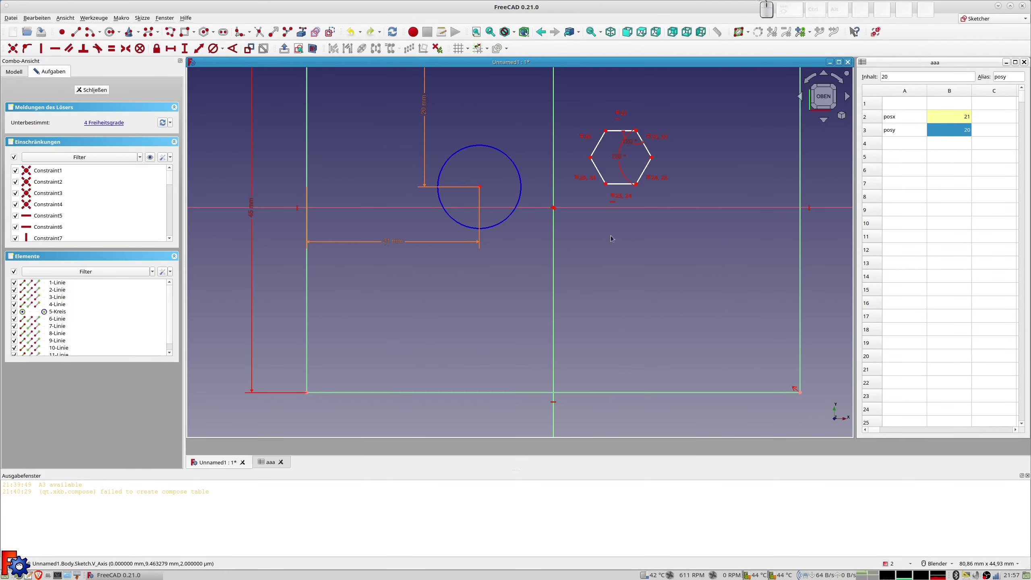
Step: Dimension the distance between the hexagon's upper-right and lower-right corners as 7 mm
{"action": "left_click", "coordinate": [636, 131]}
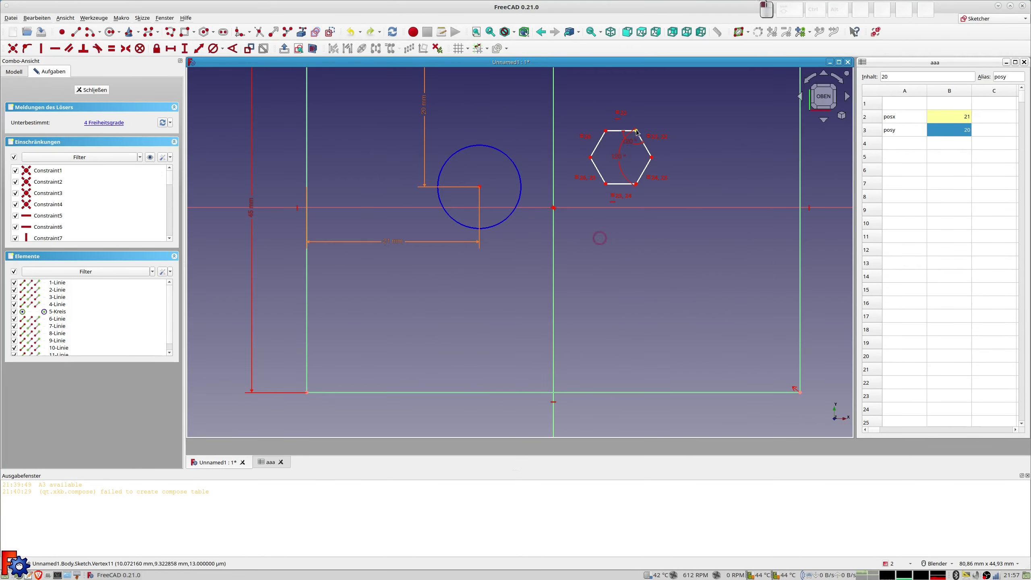
{"action": "left_click", "coordinate": [636, 184]}
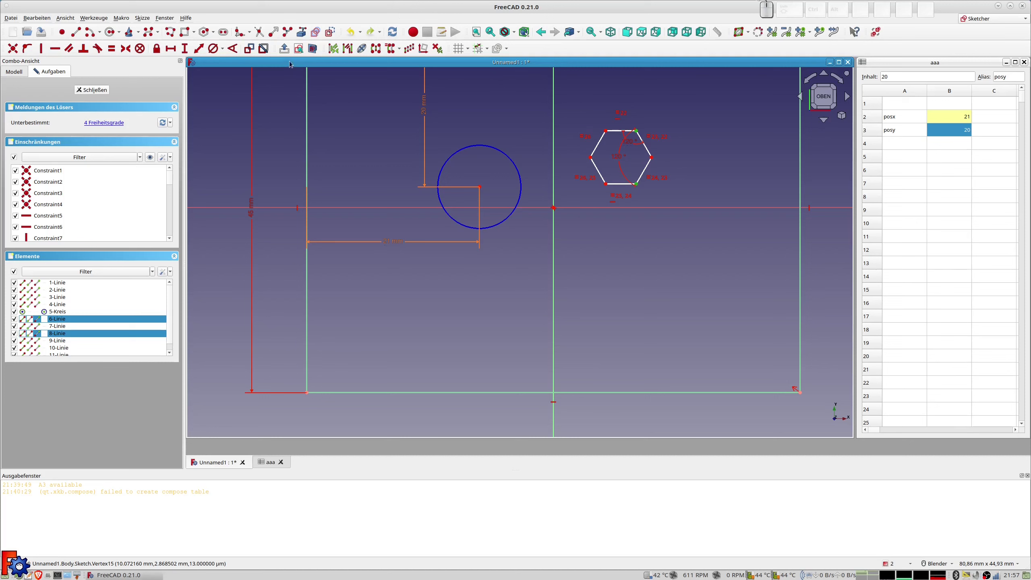
{"action": "left_click", "coordinate": [200, 49]}
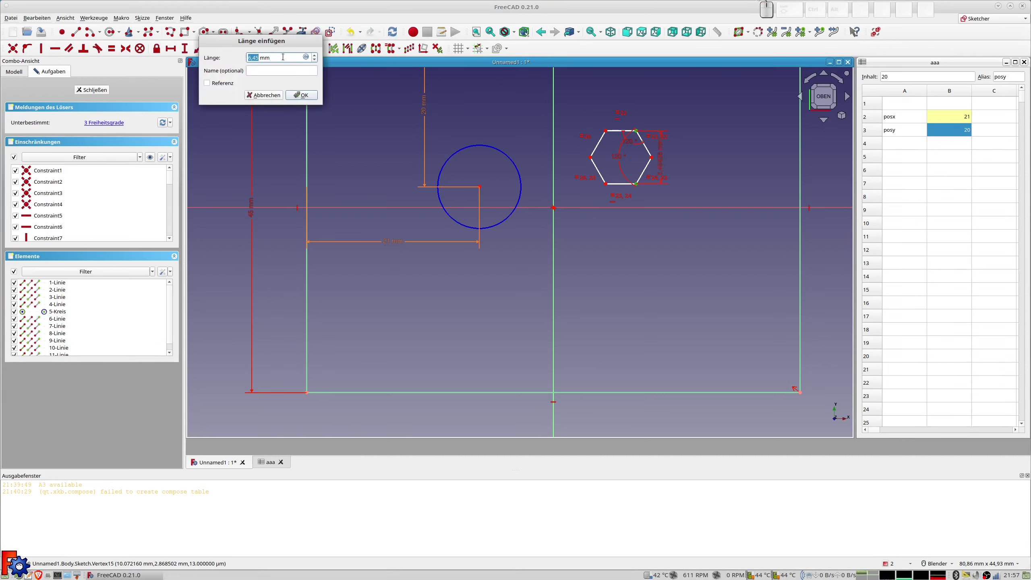
{"action": "type", "text": "7"}
{"action": "key", "text": "Return"}
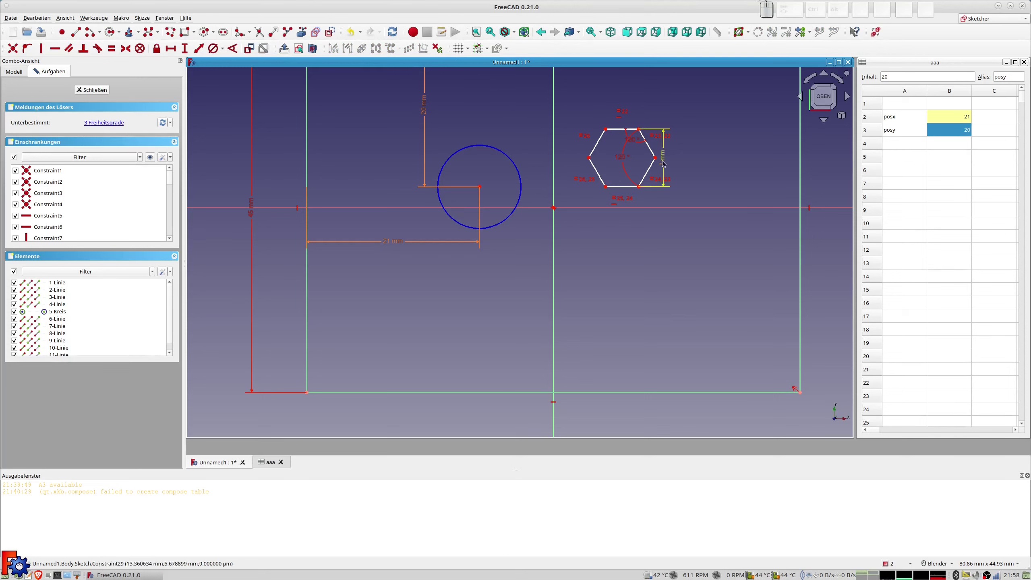
Step: Drag the dimensioned hexagon back inside the circle and zoom in
{"action": "mouse_move", "coordinate": [642, 162]}
{"action": "left_mouse_down"}
{"action": "mouse_move", "coordinate": [547, 168]}
{"action": "mouse_move", "coordinate": [512, 188]}
{"action": "left_mouse_up"}
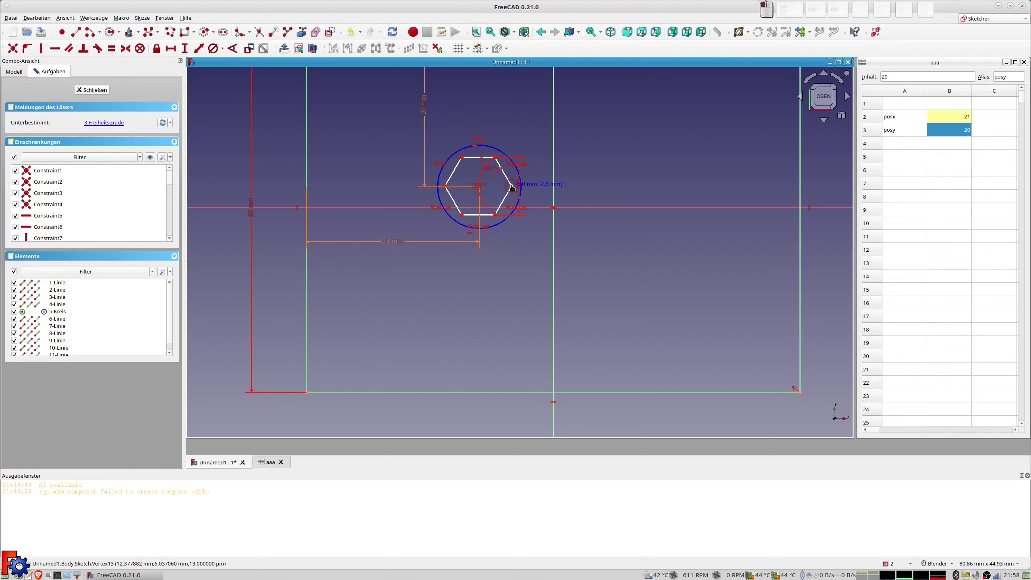
{"action": "scroll", "coordinate": [512, 188], "scroll_direction": "up", "scroll_amount": 1}
{"action": "scroll", "coordinate": [480, 188], "scroll_direction": "up", "scroll_amount": 1}
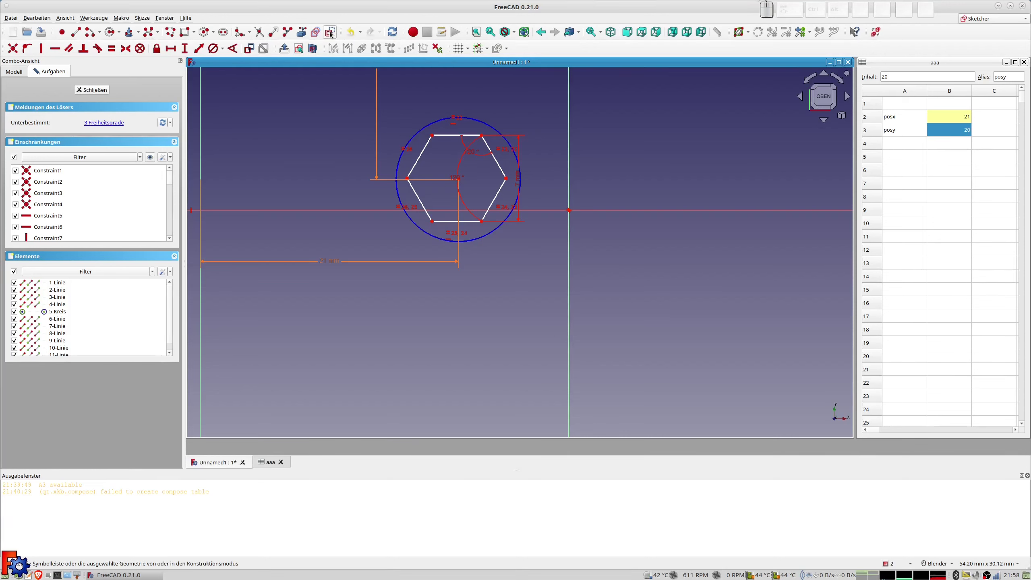
Step: Draw a two-segment diagonal from the upper-left vertex through the centre to the lower-right vertex
{"action": "left_click", "coordinate": [75, 32]}
{"action": "left_click", "coordinate": [432, 135]}
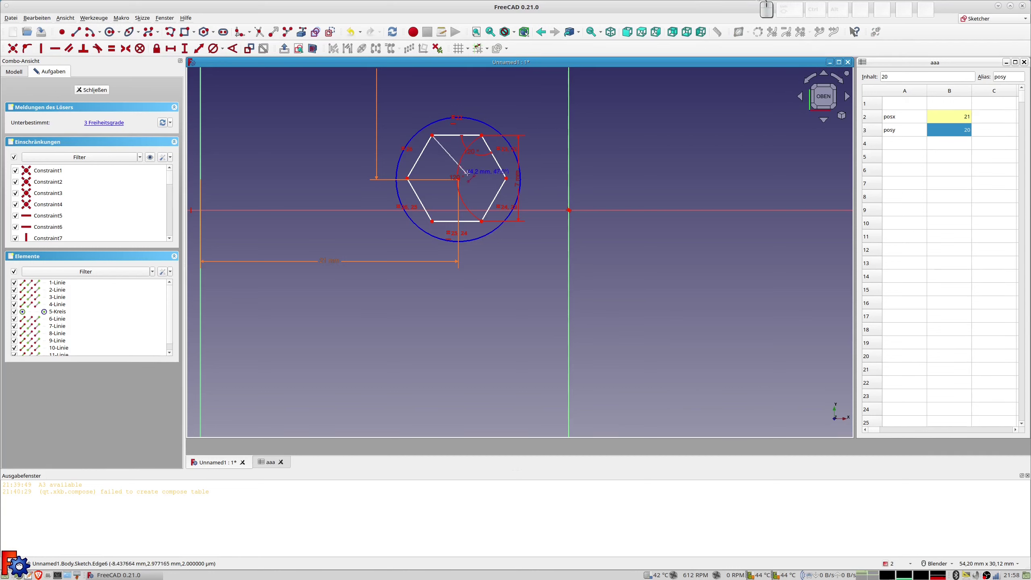
{"action": "left_click", "coordinate": [465, 174]}
{"action": "left_click", "coordinate": [466, 175]}
{"action": "left_click", "coordinate": [482, 222]}
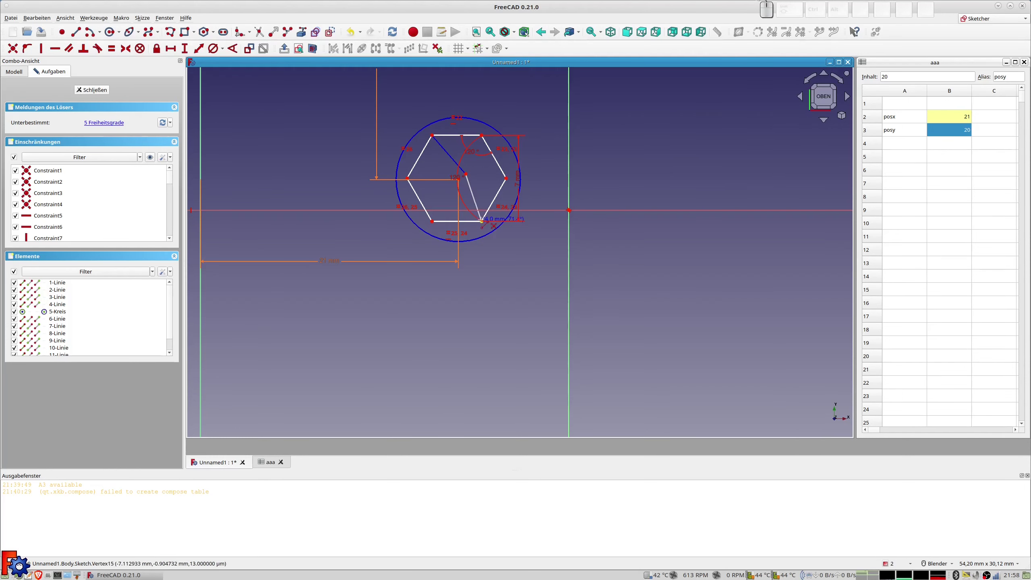
Step: Make the two diagonal segments equal in length
{"action": "left_click", "coordinate": [473, 196]}
{"action": "left_click", "coordinate": [454, 163]}
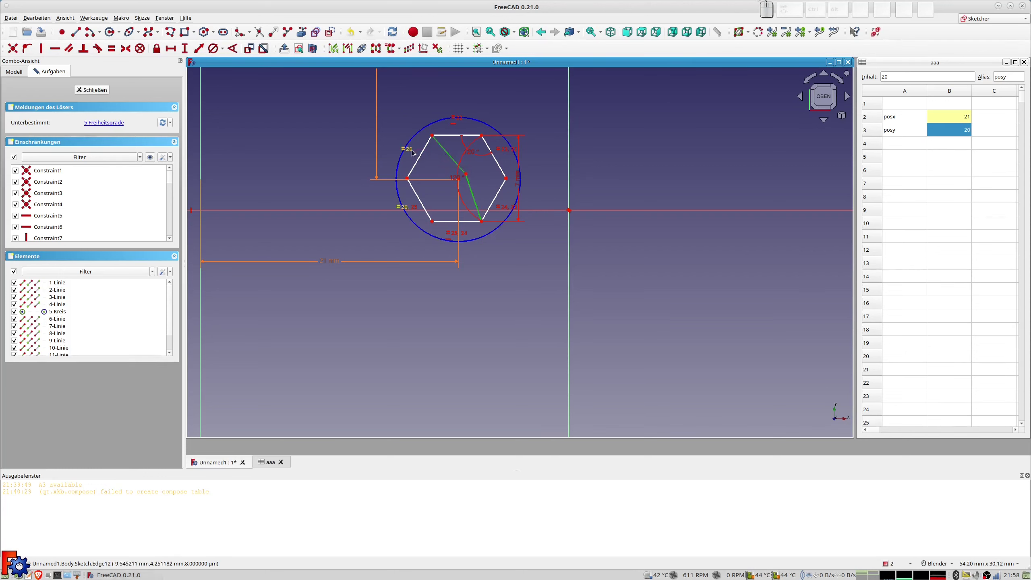
{"action": "left_click", "coordinate": [112, 50]}
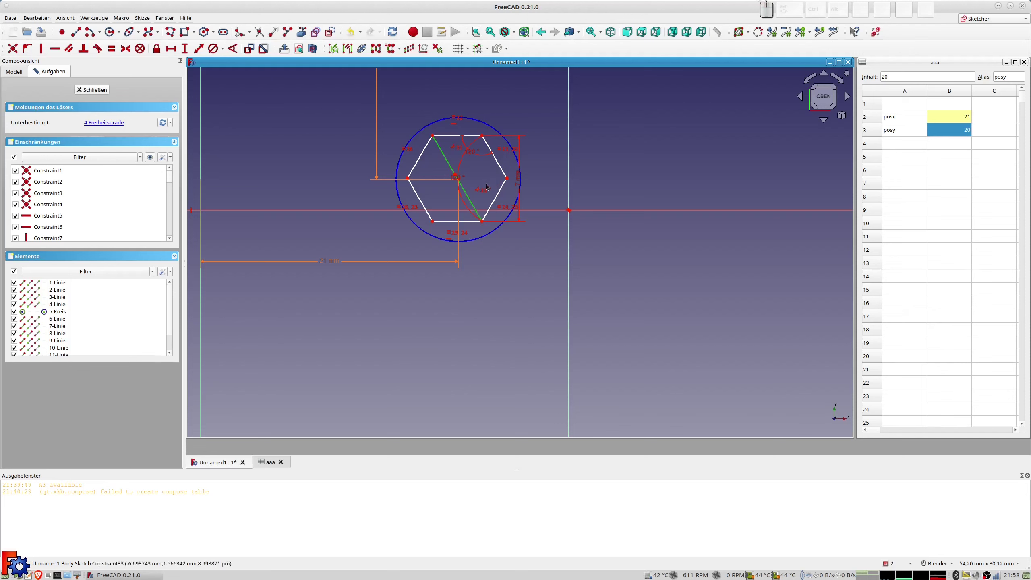
{"action": "key", "text": "e"}
{"action": "scroll", "coordinate": [475, 187], "scroll_direction": "up", "scroll_amount": 2}
{"action": "scroll", "coordinate": [475, 186], "scroll_direction": "up", "scroll_amount": 1}
Step: Make the diagonals' meeting point coincident with the circle's centre
{"action": "left_click_drag", "start_coordinate": [441, 174], "coordinate": [467, 170]}
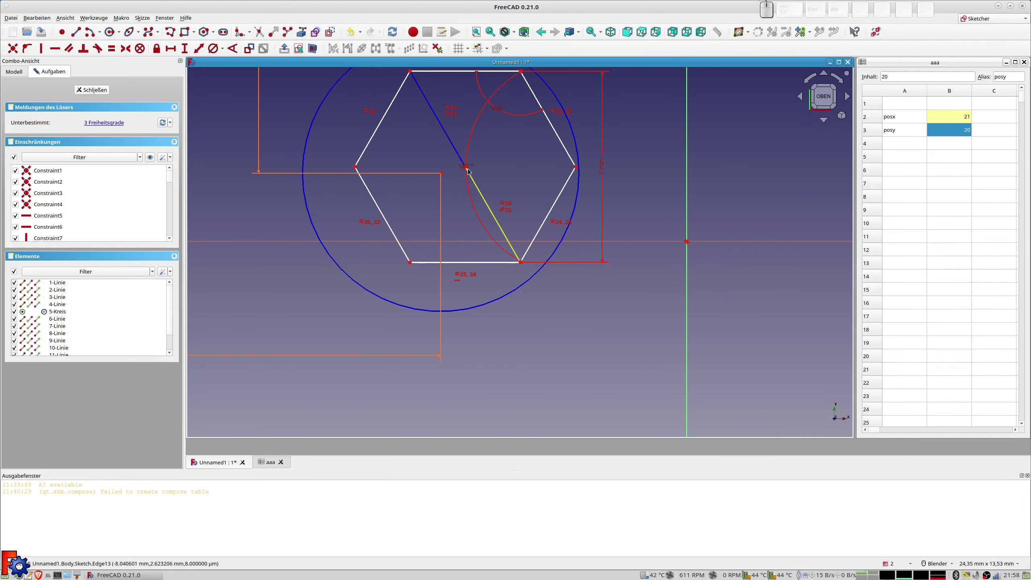
{"action": "left_click", "coordinate": [467, 167]}
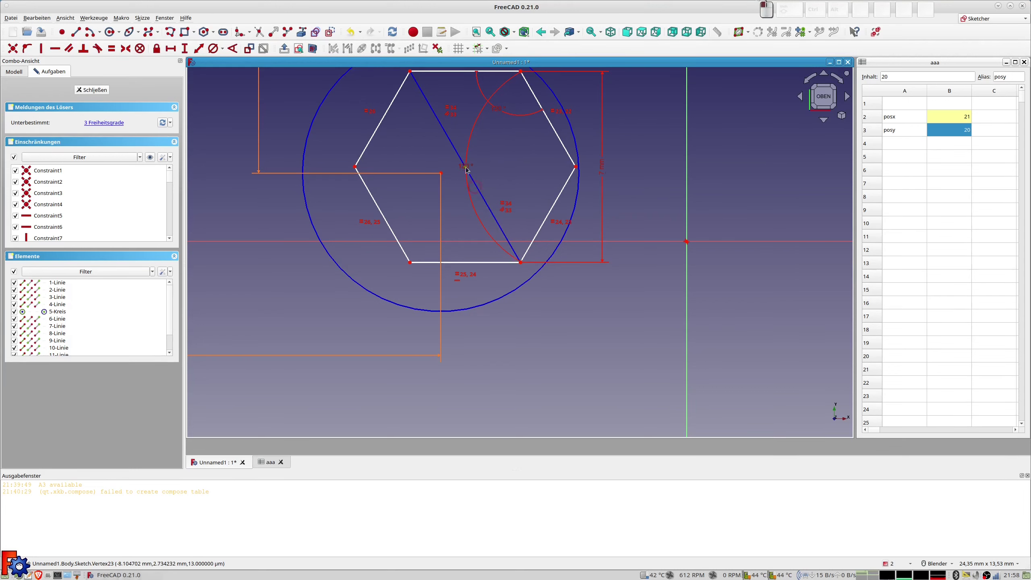
{"action": "left_click", "coordinate": [441, 175]}
{"action": "left_click", "coordinate": [12, 49]}
{"action": "scroll", "coordinate": [413, 196], "scroll_direction": "down", "scroll_amount": 3}
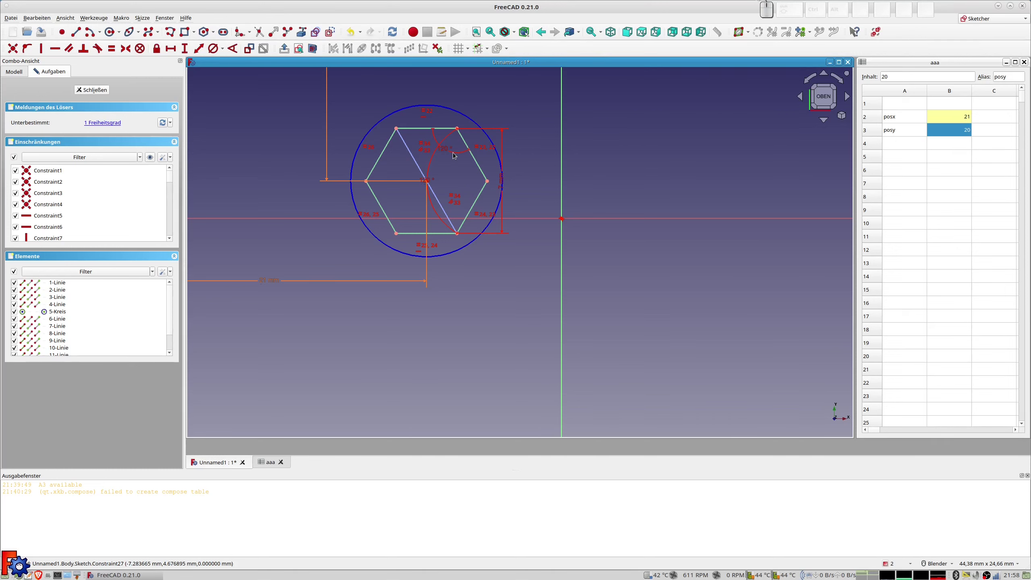
{"action": "scroll", "coordinate": [454, 156], "scroll_direction": "down", "scroll_amount": 3}
{"action": "scroll", "coordinate": [454, 156], "scroll_direction": "down", "scroll_amount": 2}
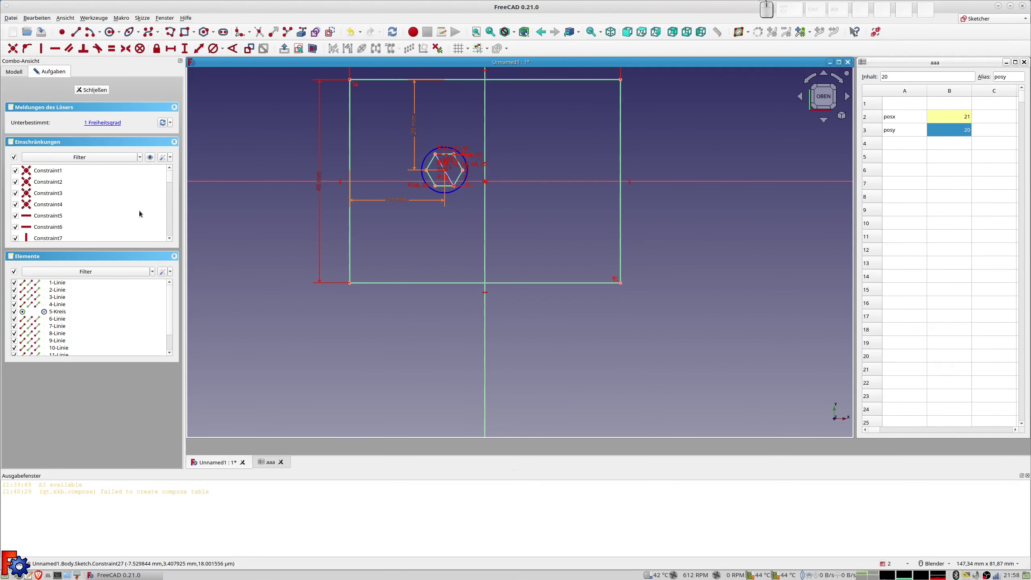
Step: Close the sketch, then set posx to 60 and posy to 20 in sheet aaa
{"action": "left_click", "coordinate": [93, 90]}
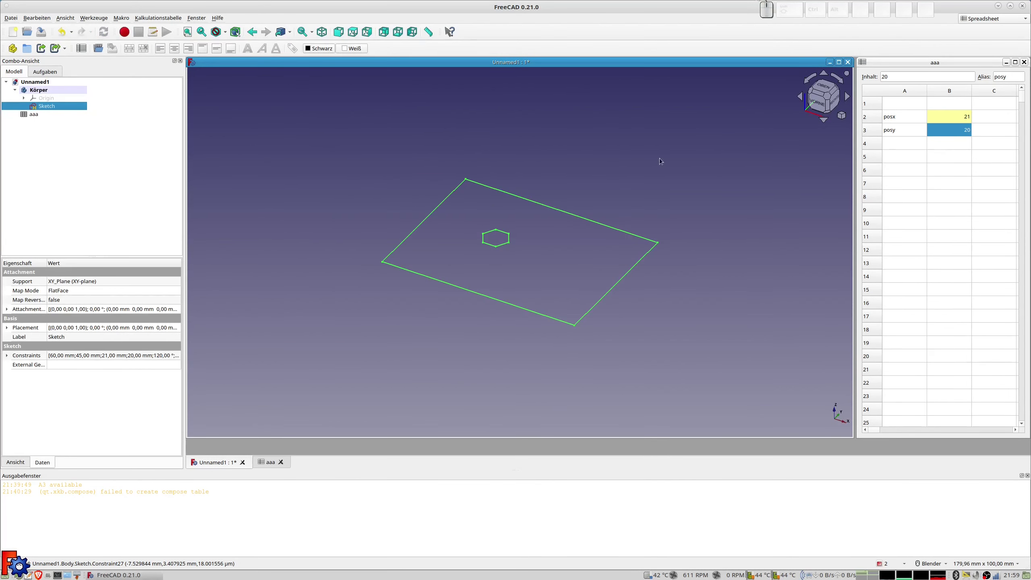
{"action": "left_click", "coordinate": [947, 116]}
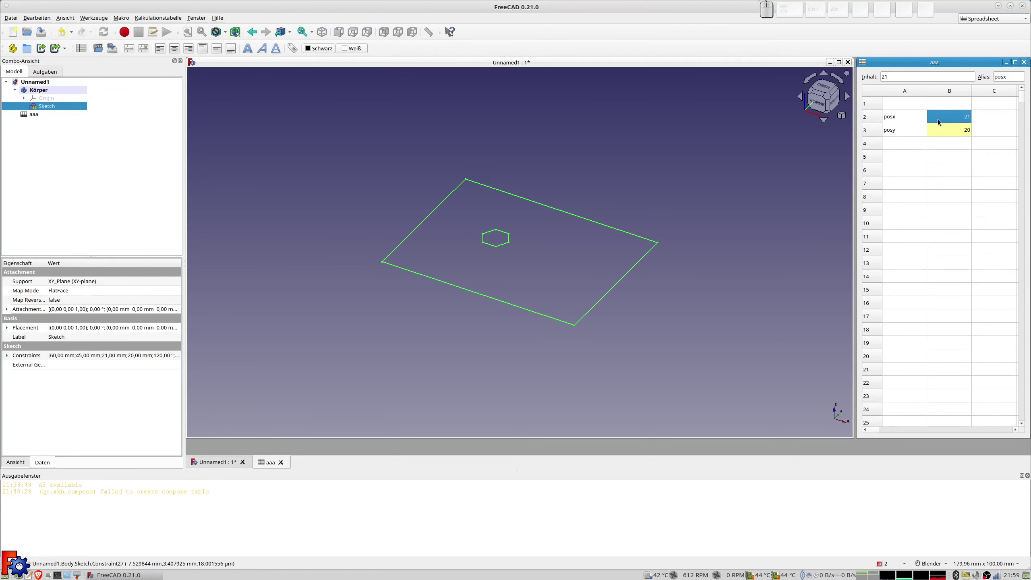
{"action": "type", "text": "60"}
{"action": "key", "text": "Return"}
{"action": "double_click", "coordinate": [941, 124]}
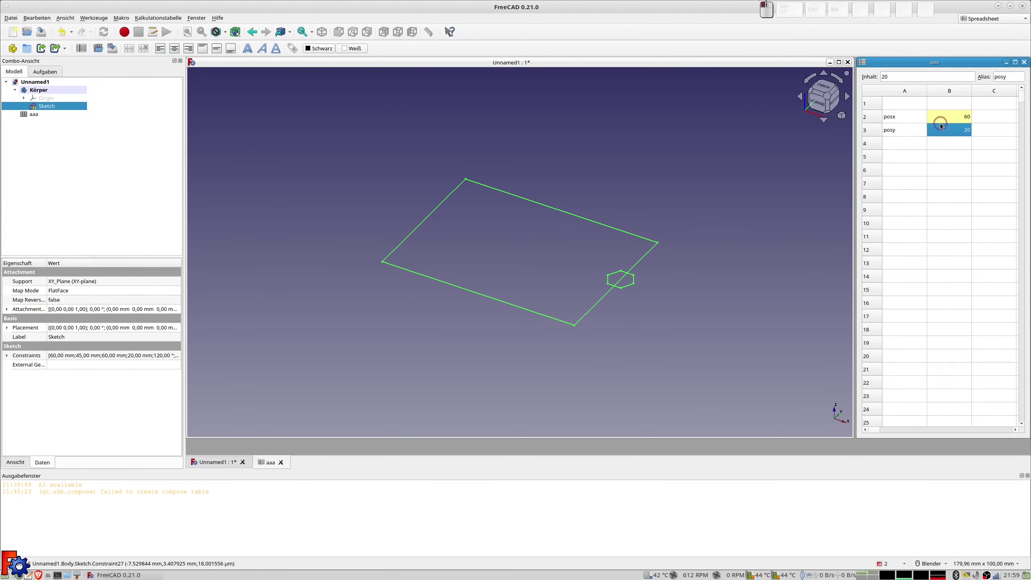
{"action": "type", "text": "2"}
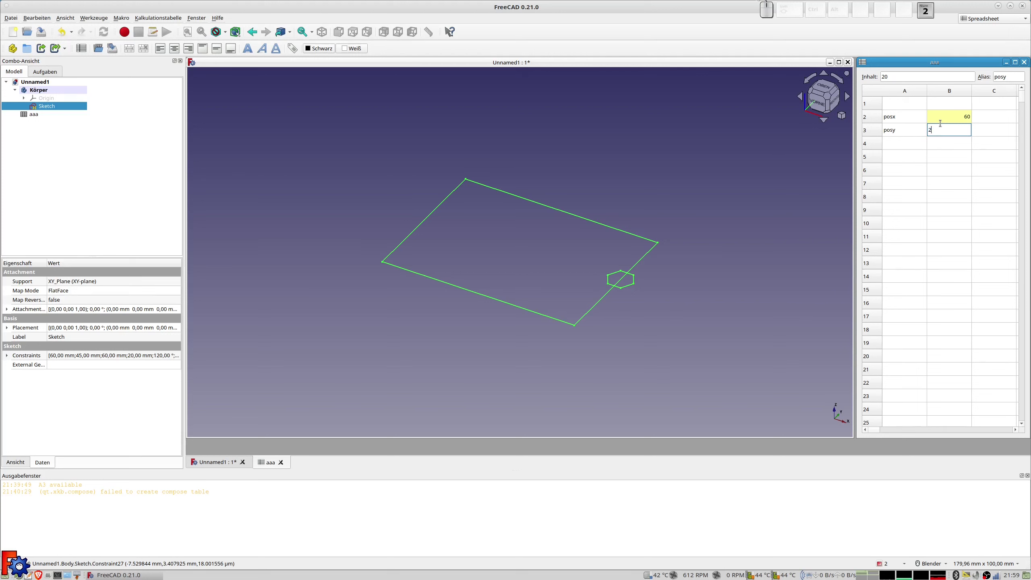
{"action": "type", "text": "0"}
{"action": "key", "text": "Return"}
Step: Try posx values 20 and 0 in cell B2, finishing with posx 20
{"action": "left_click", "coordinate": [945, 119]}
{"action": "type", "text": "20"}
{"action": "key", "text": "Return"}
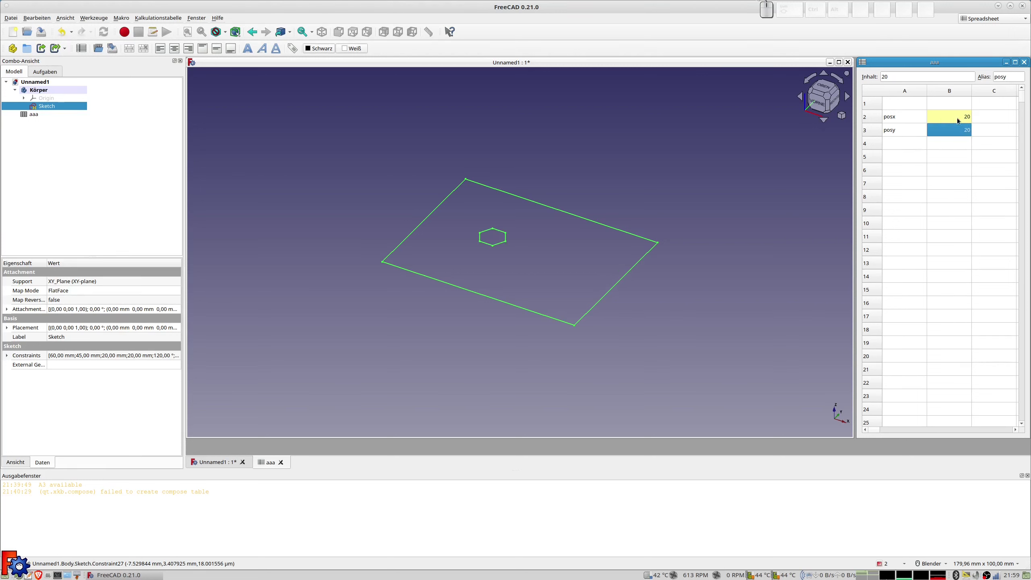
{"action": "left_click", "coordinate": [956, 118]}
{"action": "left_click", "coordinate": [956, 116]}
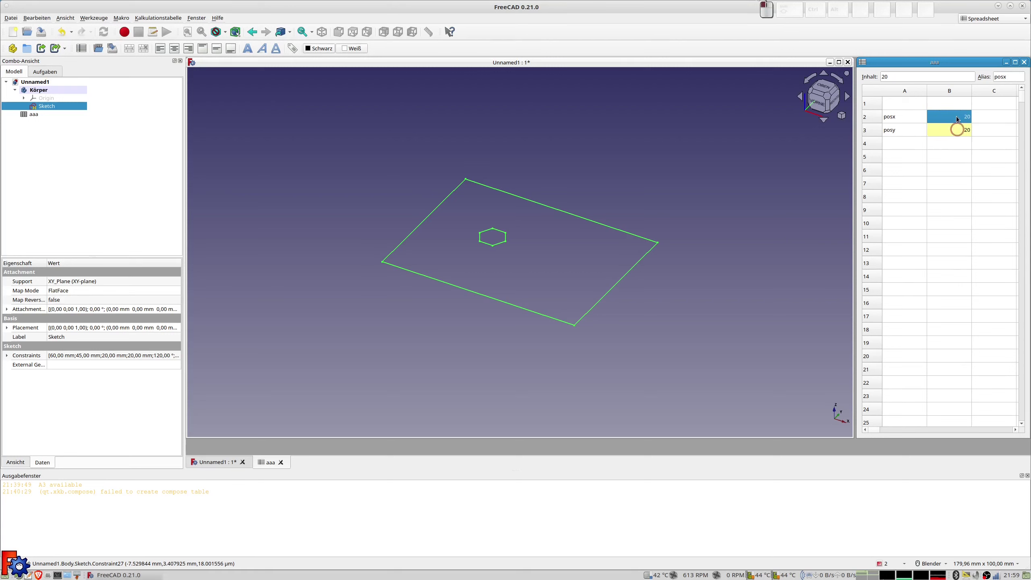
{"action": "type", "text": "0"}
{"action": "key", "text": "Return"}
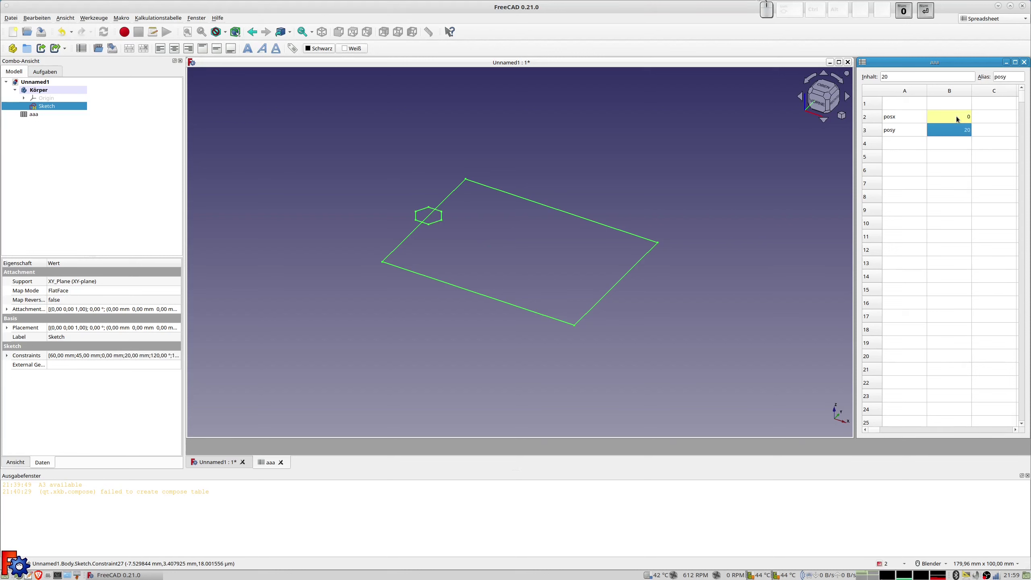
{"action": "left_click", "coordinate": [957, 116]}
{"action": "type", "text": "2"}
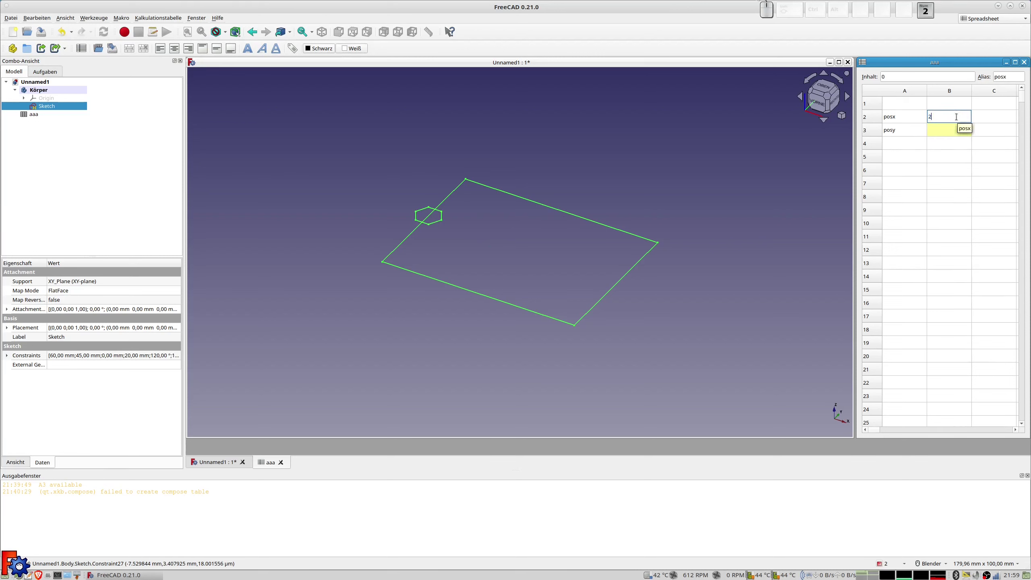
{"action": "type", "text": "0"}
{"action": "key", "text": "Return"}
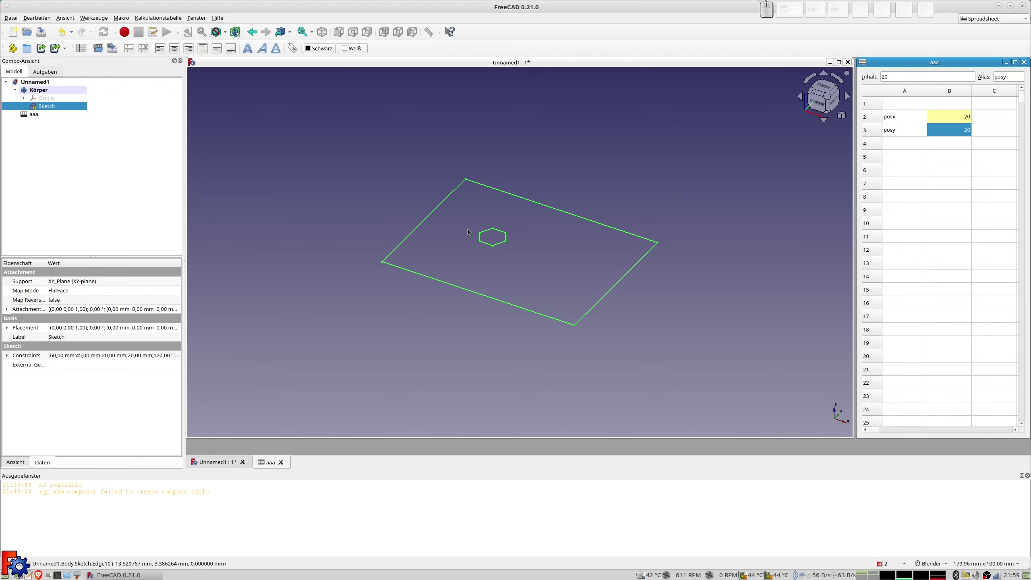
Step: Reopen the hexagon sketch and place a 120° angle label beside its right vertex
{"action": "double_click", "coordinate": [50, 106]}
{"action": "scroll", "coordinate": [499, 244], "scroll_direction": "up", "scroll_amount": 4}
{"action": "scroll", "coordinate": [499, 246], "scroll_direction": "up", "scroll_amount": 2}
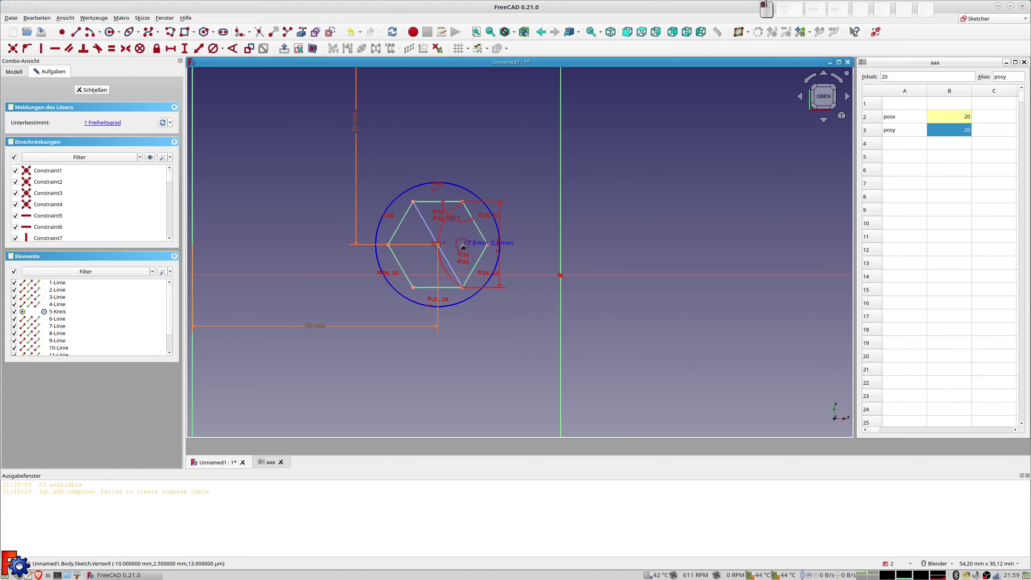
{"action": "scroll", "coordinate": [439, 243], "scroll_direction": "up", "scroll_amount": 3}
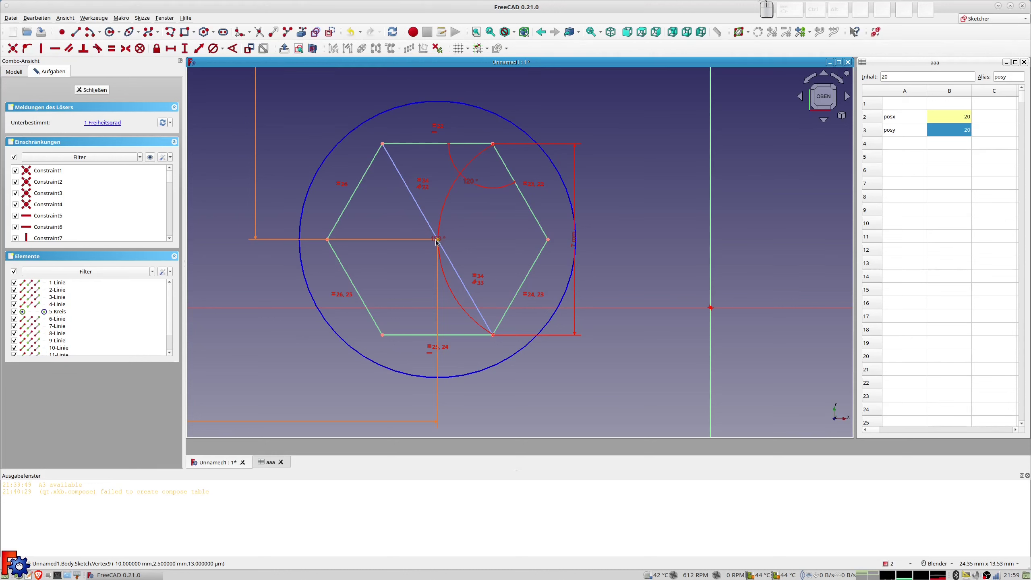
{"action": "left_click_drag", "start_coordinate": [437, 239], "coordinate": [507, 244]}
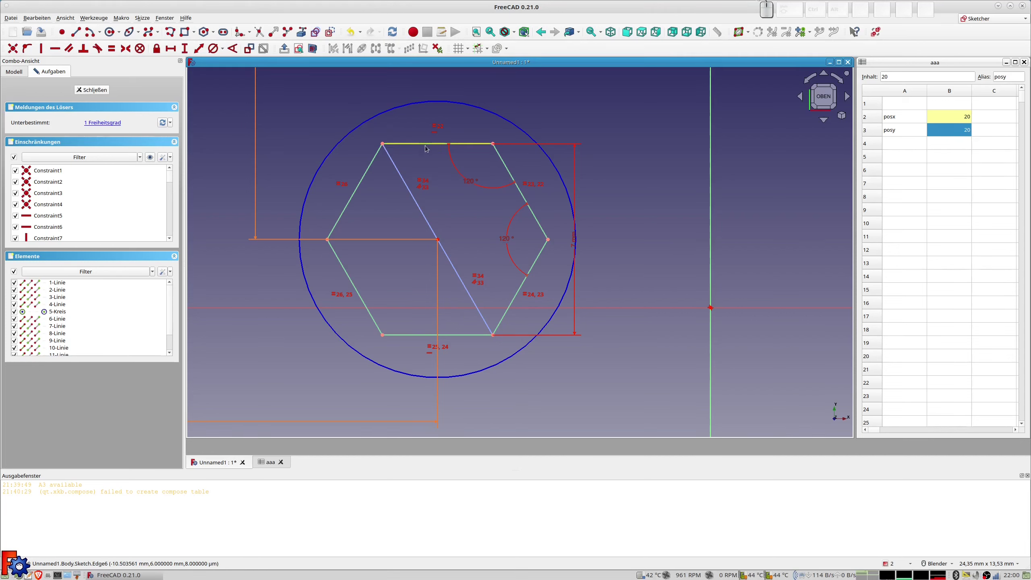
Step: Delete the constraints on the bottom and top hexagon edges, then test-rotate the hexagon
{"action": "left_click", "coordinate": [430, 355]}
{"action": "key", "text": "Delete"}
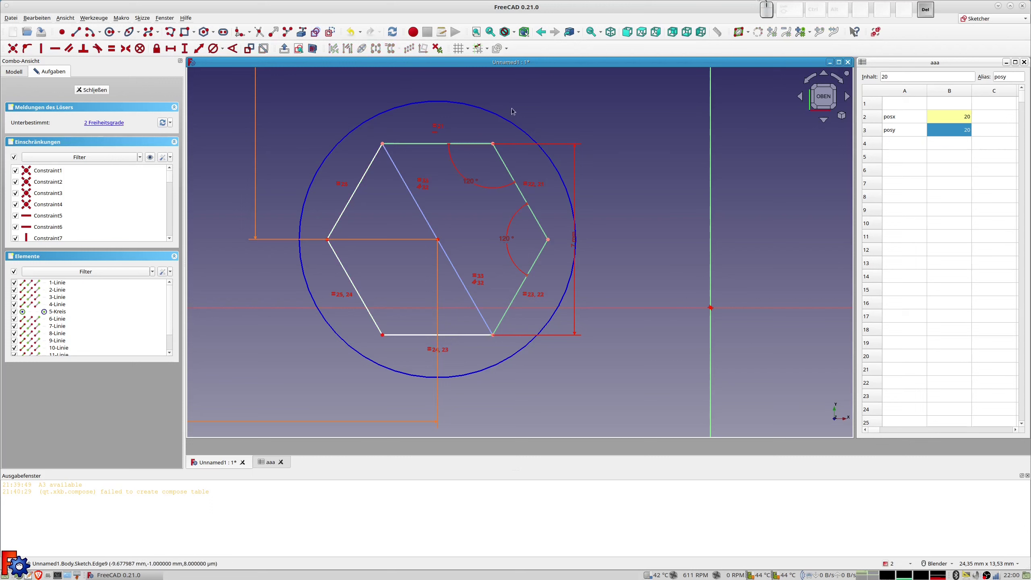
{"action": "left_click", "coordinate": [435, 133]}
{"action": "key", "text": "Delete"}
{"action": "left_click_drag", "start_coordinate": [493, 145], "coordinate": [470, 183]}
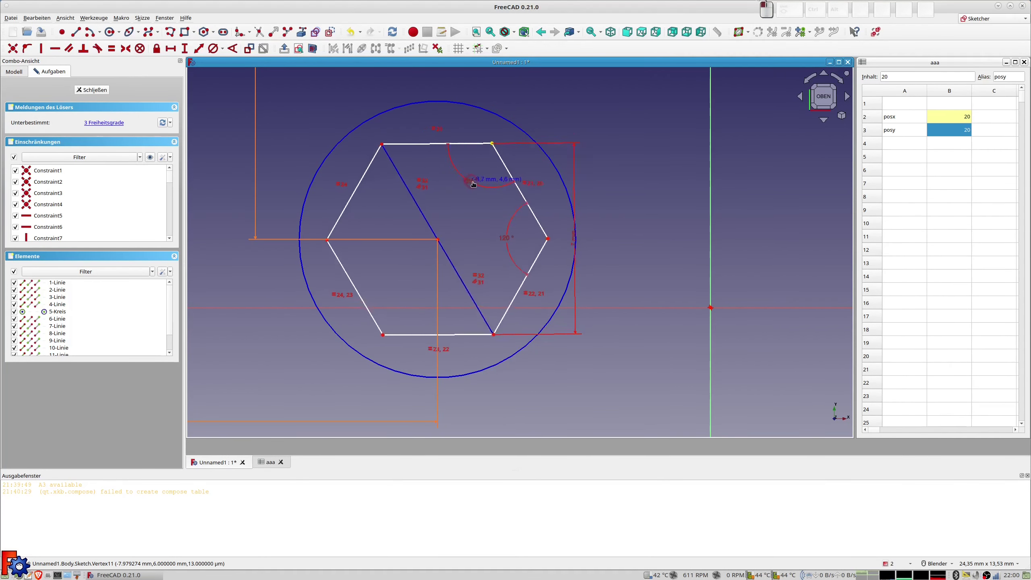
{"action": "left_click_drag", "start_coordinate": [470, 183], "coordinate": [471, 180]}
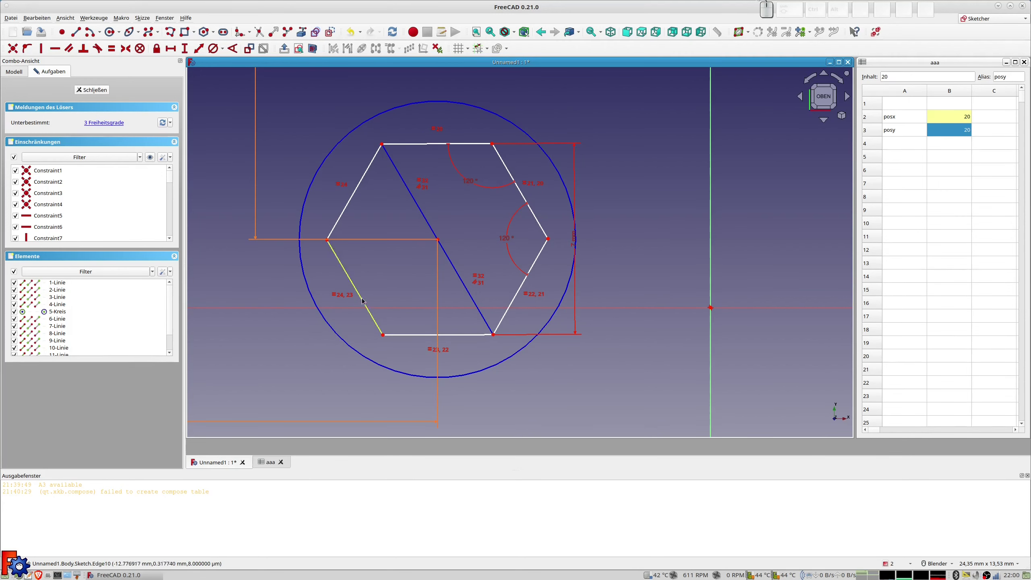
Step: Constrain the lower-left and bottom hexagon edges to a 120° angle, then test rotation
{"action": "left_click", "coordinate": [376, 323]}
{"action": "left_click", "coordinate": [400, 335]}
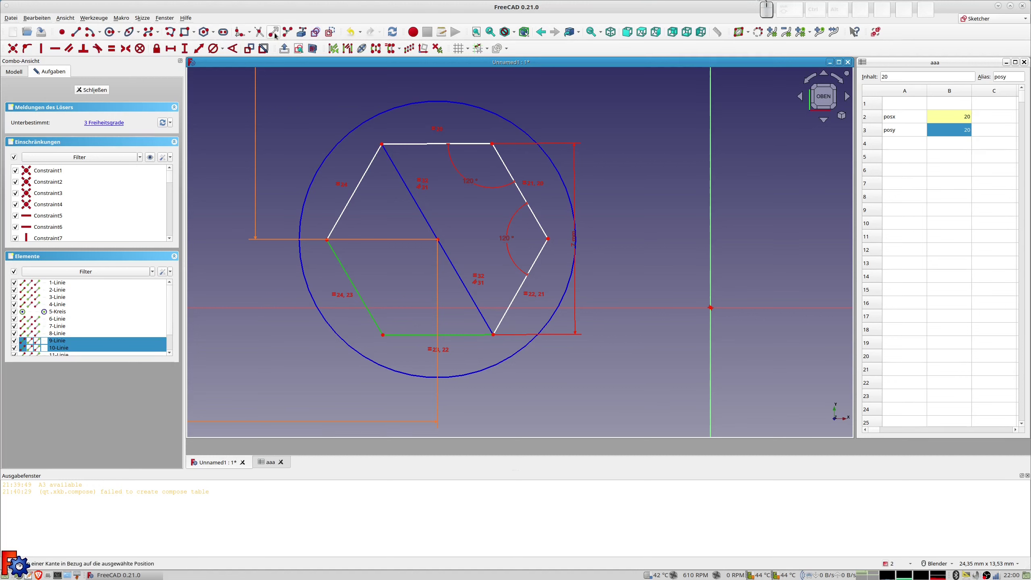
{"action": "left_click", "coordinate": [233, 49]}
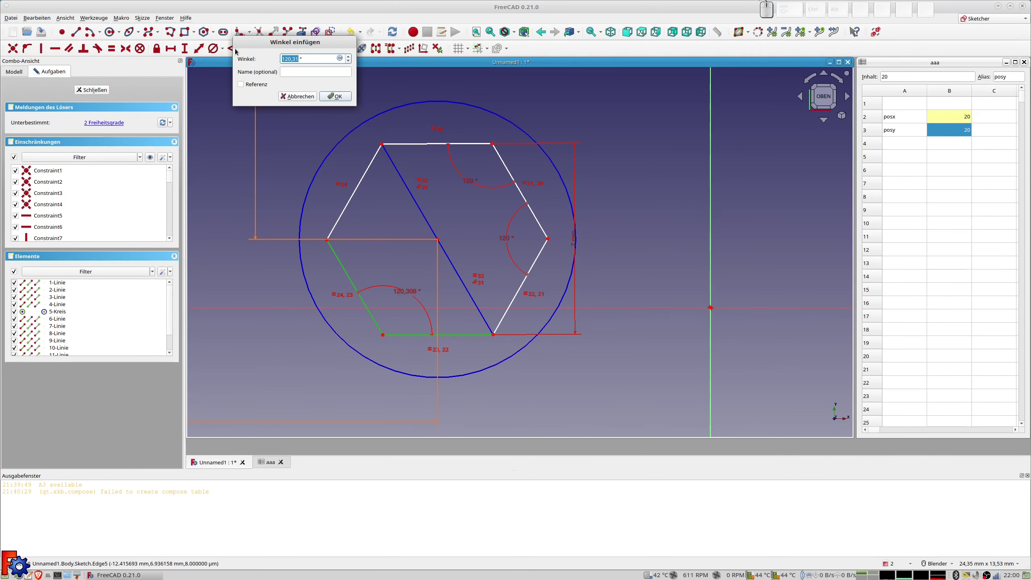
{"action": "type", "text": "120"}
{"action": "key", "text": "Return"}
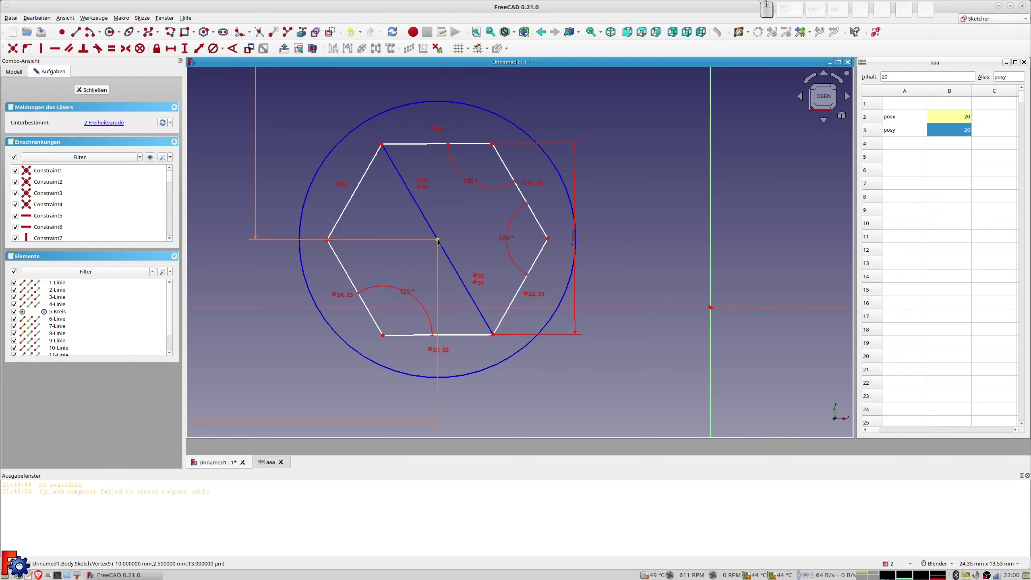
{"action": "mouse_move", "coordinate": [384, 146]}
{"action": "left_mouse_down"}
{"action": "mouse_move", "coordinate": [433, 162]}
{"action": "mouse_move", "coordinate": [347, 180]}
{"action": "mouse_move", "coordinate": [430, 179]}
{"action": "mouse_move", "coordinate": [402, 181]}
{"action": "left_mouse_up"}
{"action": "scroll", "coordinate": [454, 209], "scroll_direction": "down", "scroll_amount": 4}
{"action": "scroll", "coordinate": [453, 208], "scroll_direction": "down", "scroll_amount": 2}
{"action": "scroll", "coordinate": [441, 214], "scroll_direction": "down", "scroll_amount": 1}
Step: Close the sketch and set posx in cell B2 to 60, then 10
{"action": "left_click", "coordinate": [97, 90]}
{"action": "left_click", "coordinate": [949, 119]}
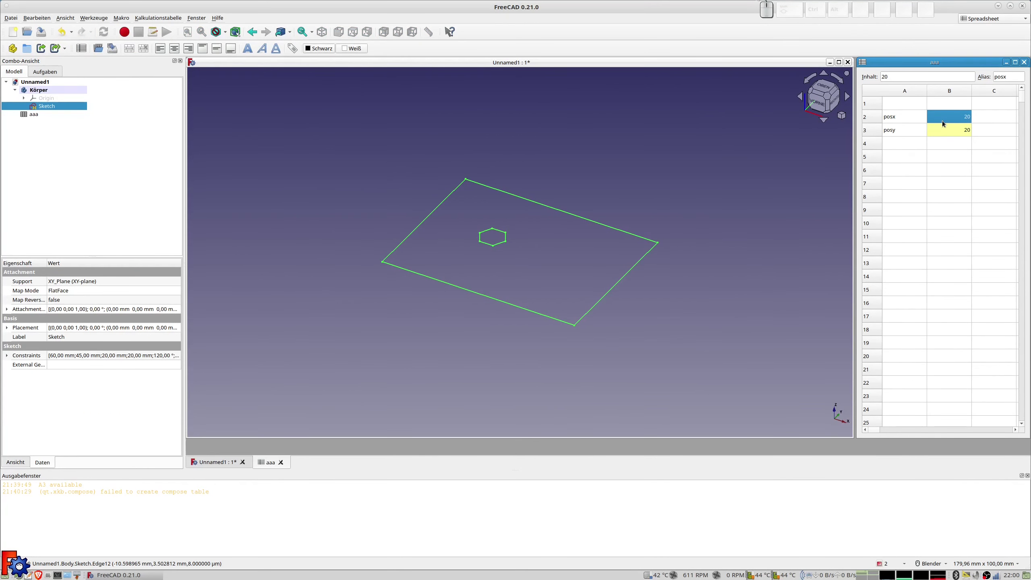
{"action": "type", "text": "60"}
{"action": "key", "text": "Return"}
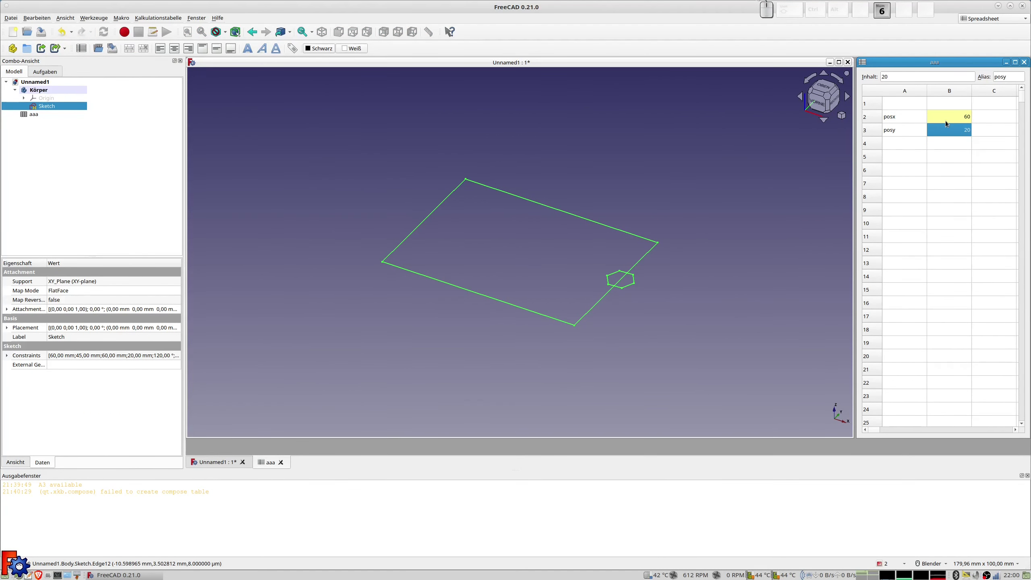
{"action": "left_click", "coordinate": [946, 121]}
{"action": "type", "text": "10"}
{"action": "key", "text": "Return"}
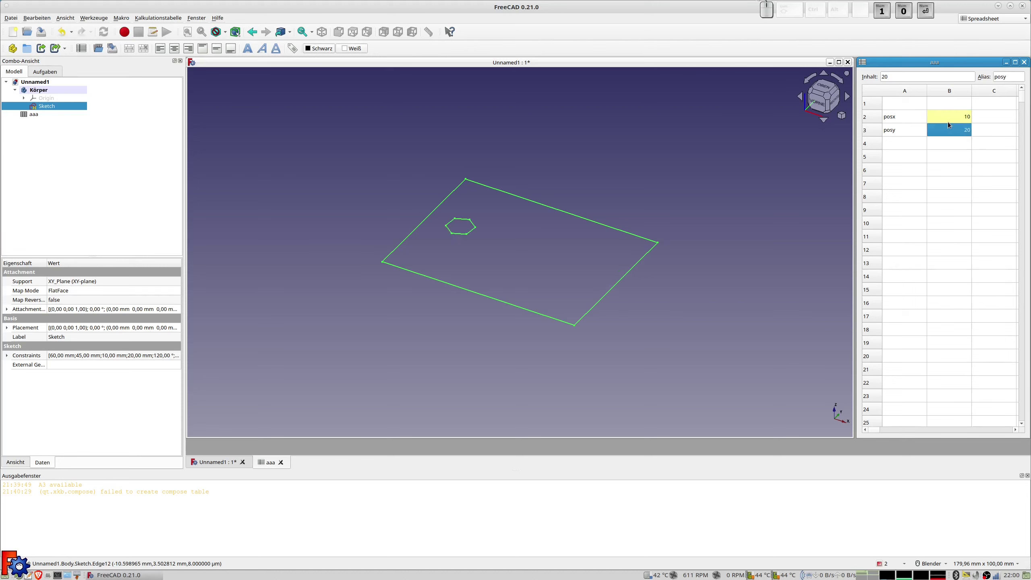